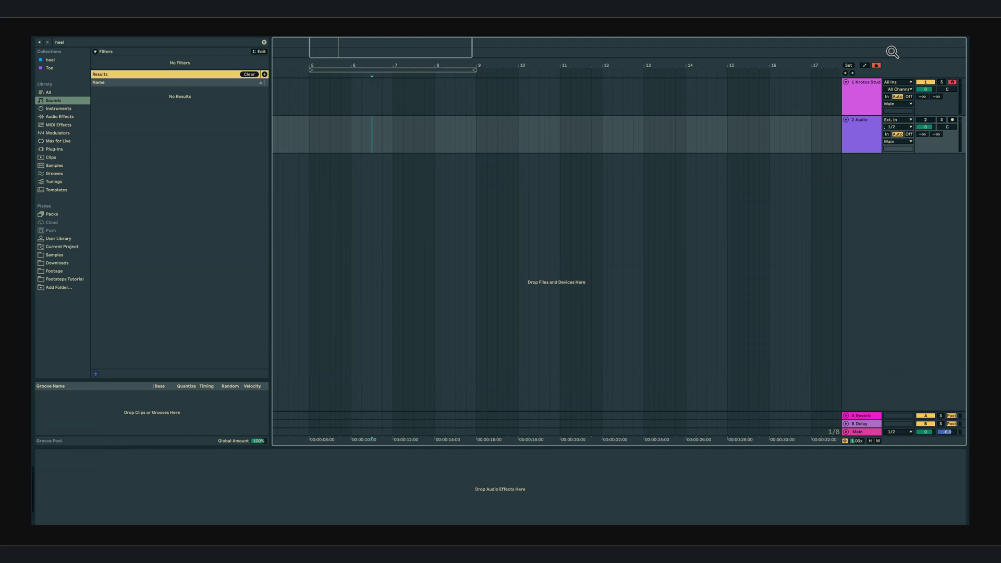
# Open the Krotos Studio track's plug-in and rename its first two engine tabs as Left Foot and Right Foot.
pyautogui.click(862, 92)
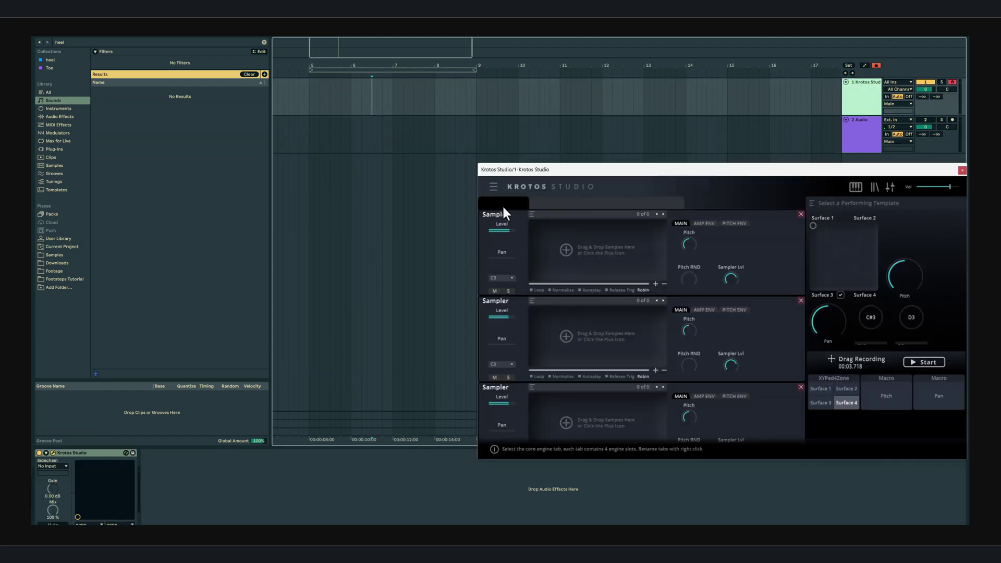
pyautogui.rightClick(502, 204)
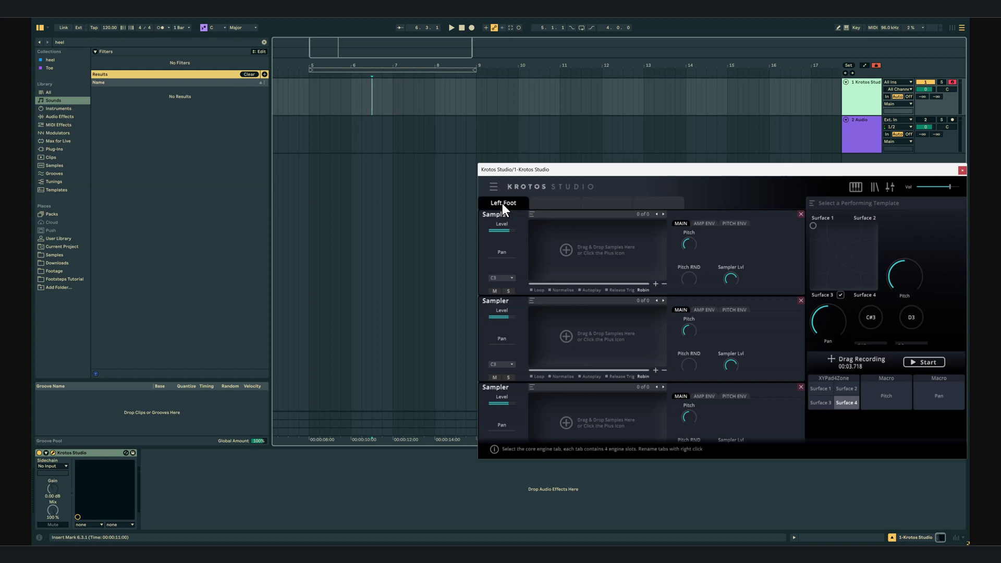
pyautogui.press('Return')
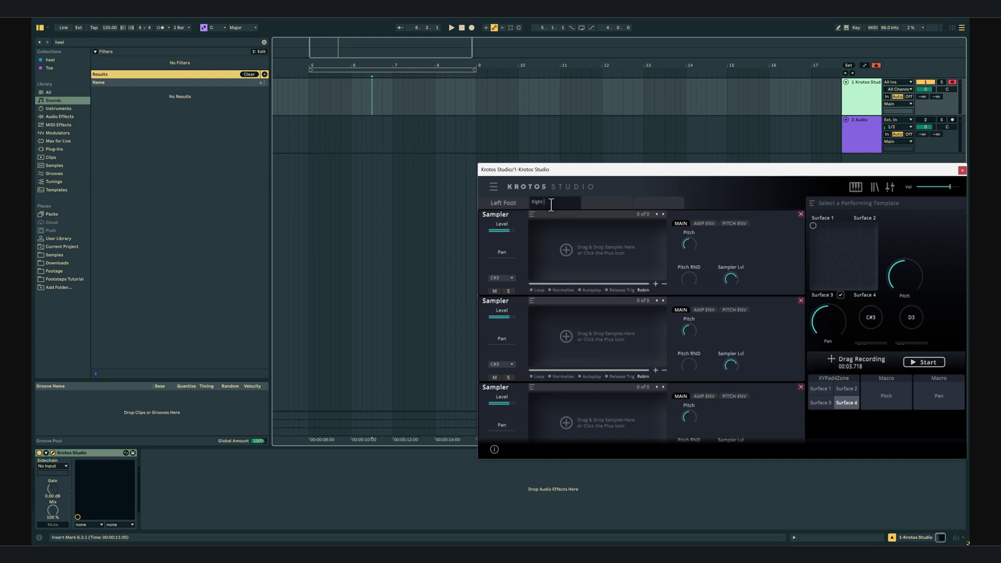
pyautogui.click(552, 205)
pyautogui.write('Right Foot')
pyautogui.press('Return')
# Label the C#3 trigger as Left Foot and the D3 trigger as Right Foot.
pyautogui.click(868, 334)
pyautogui.write('Left Foot')
pyautogui.click(913, 339)
pyautogui.write('Right Foot')
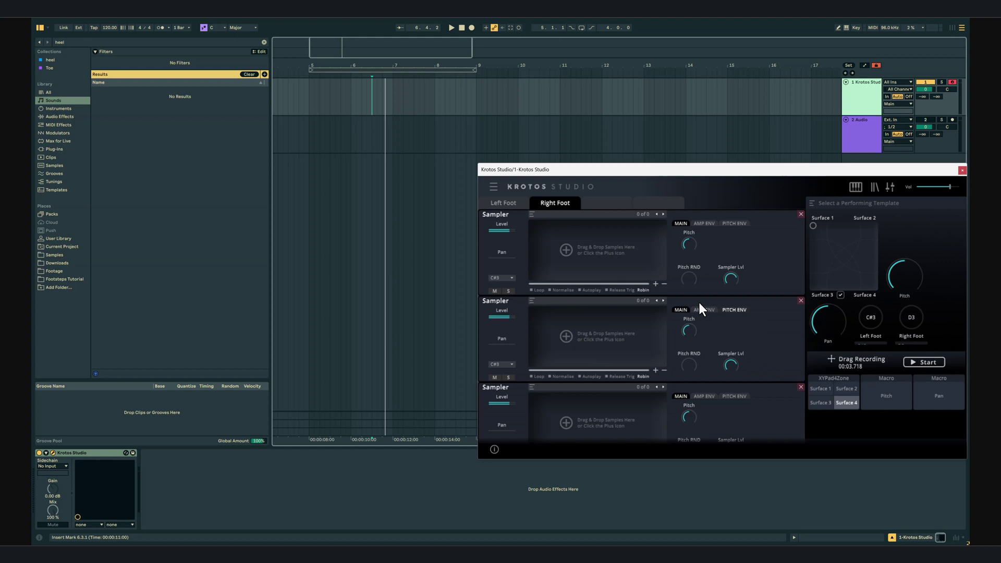
# Set the samplers' trigger notes to C#3 on the Left Foot tab and D3 on the Right Foot tab.
pyautogui.click(493, 204)
pyautogui.click(502, 278)
pyautogui.click(498, 309)
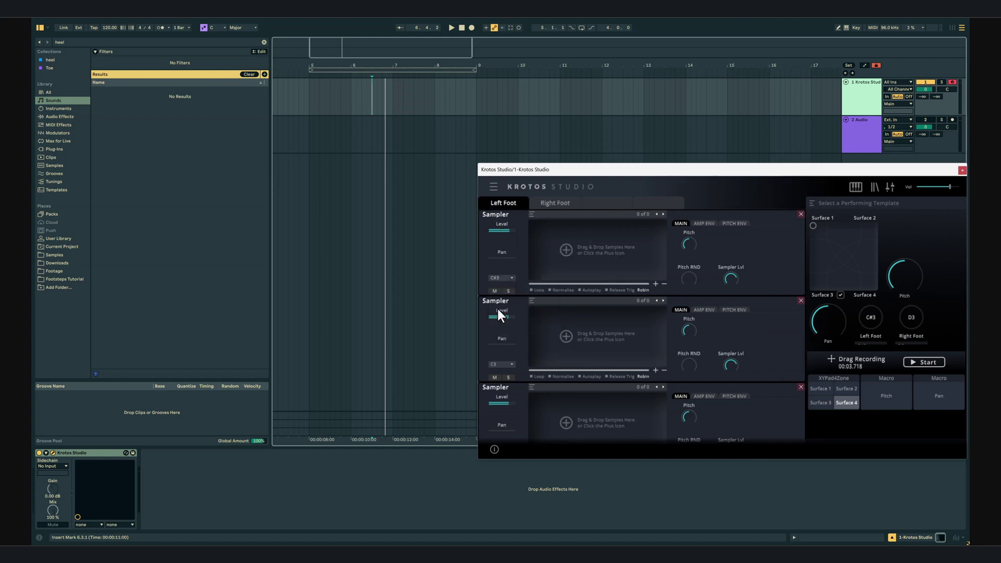
pyautogui.click(499, 363)
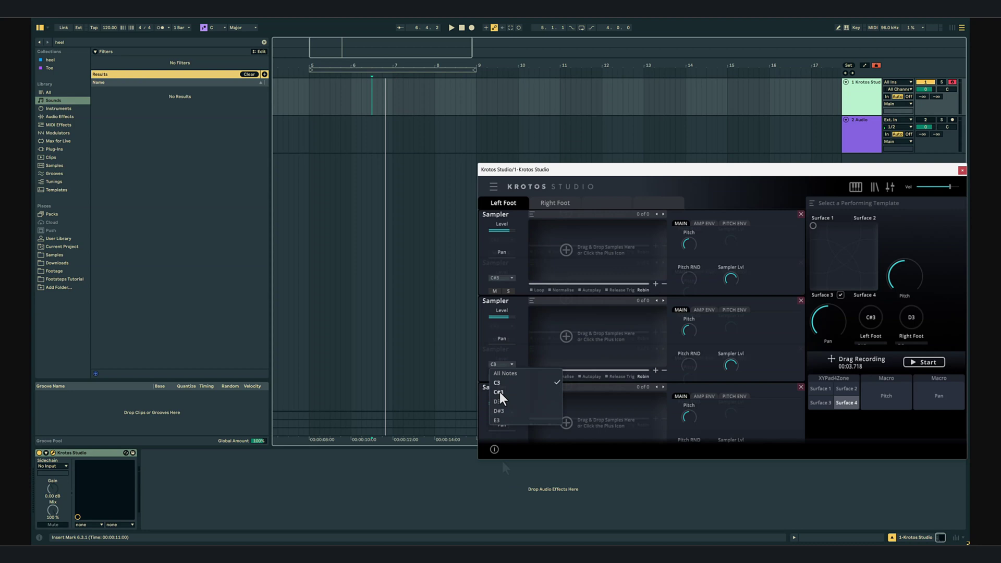
pyautogui.click(500, 393)
pyautogui.scroll(-1, 516, 323)
pyautogui.click(558, 203)
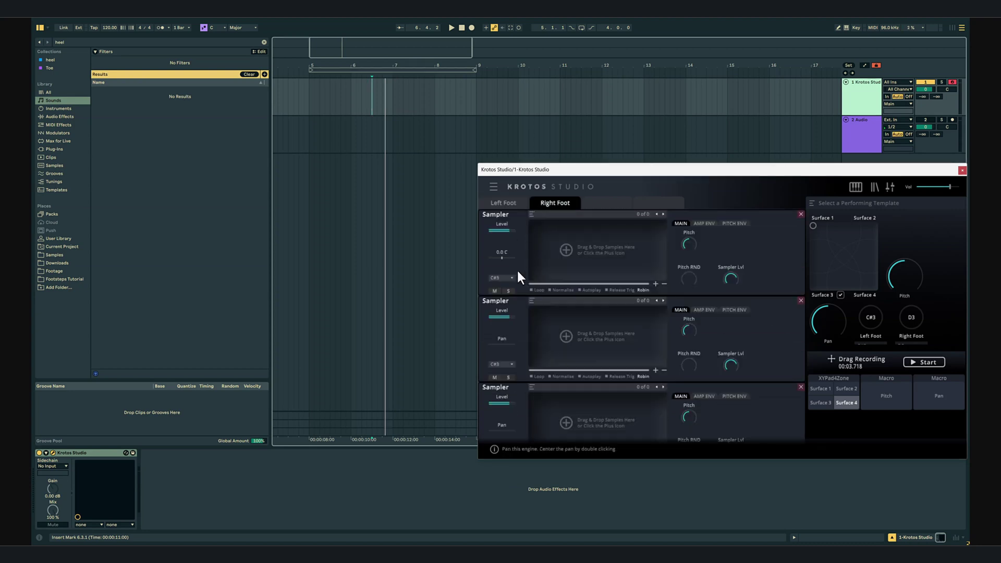
pyautogui.click(506, 278)
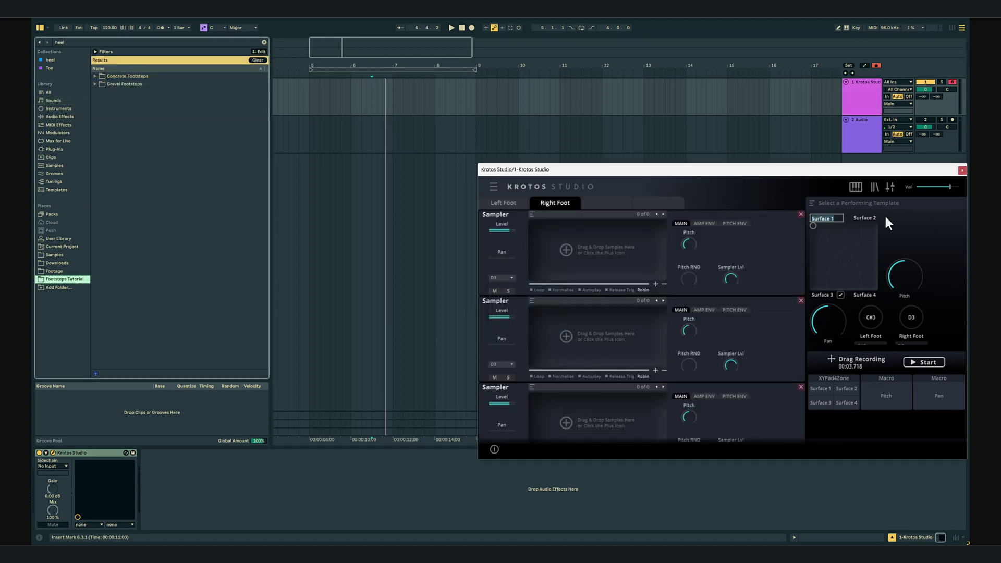
# Rename the XY pad's Surface 1 zone as Concrete Footsteps and its Surface 4 zone as Gravel Footsteps.
pyautogui.write('Concr')
pyautogui.write('ete Footsteps')
pyautogui.press('Return')
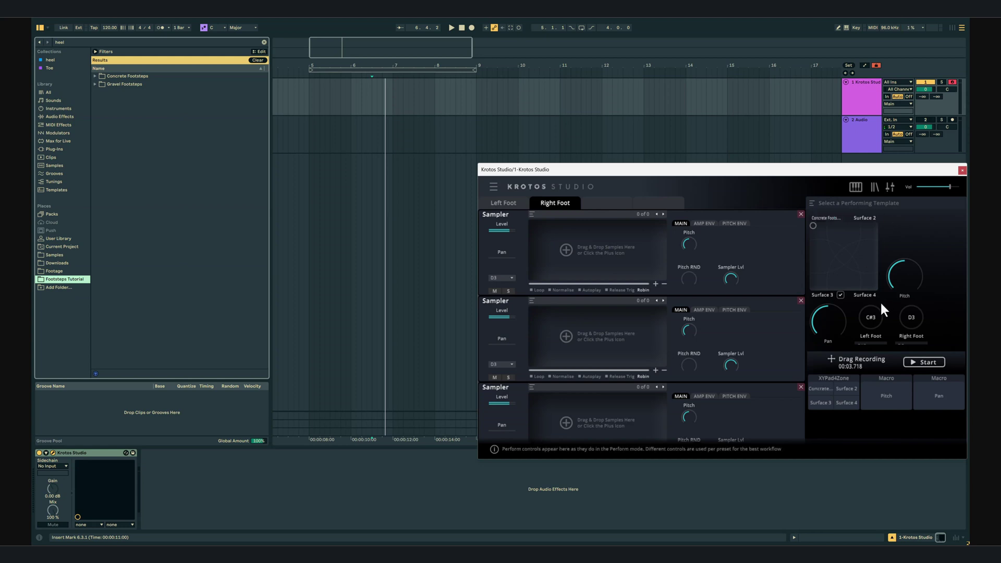
pyautogui.doubleClick(867, 296)
pyautogui.write('Gravel Foot')
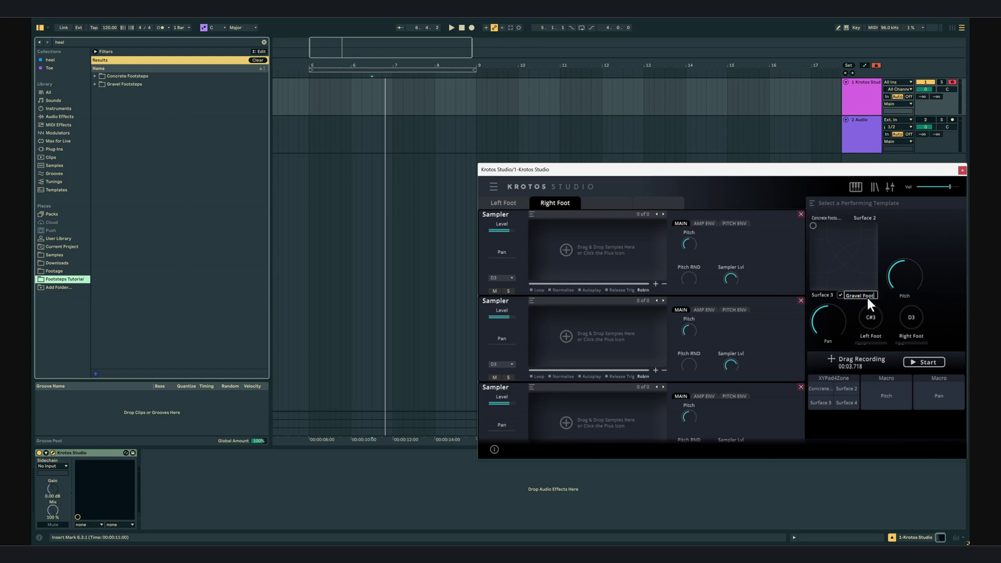
pyautogui.write('steps')
pyautogui.press('Return')
# Blank the Surface 2 label and rename Surface 3 as Mute, with the XY pad's checkbox unticked.
pyautogui.doubleClick(869, 219)
pyautogui.doubleClick(825, 295)
pyautogui.write('Mute')
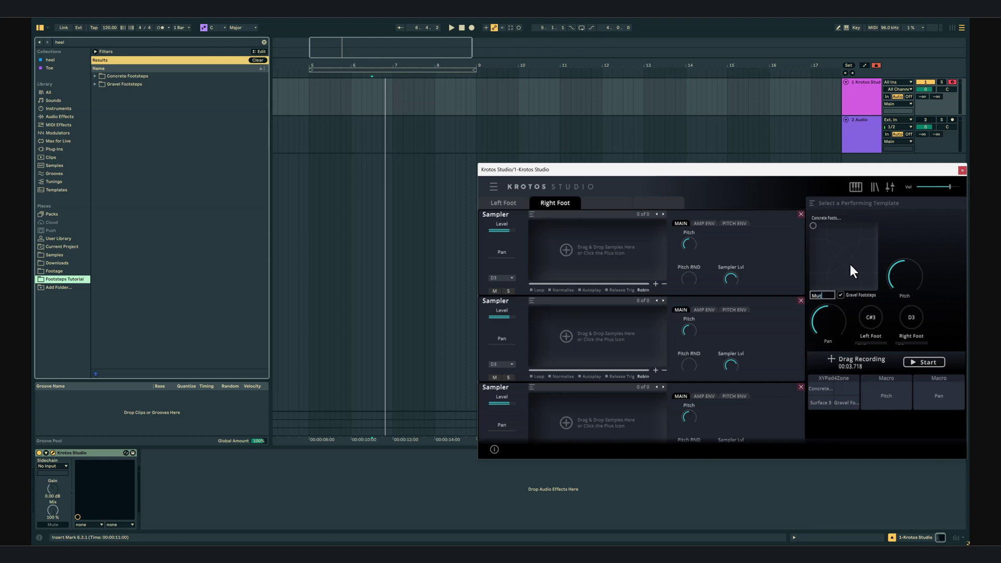
pyautogui.press('Return')
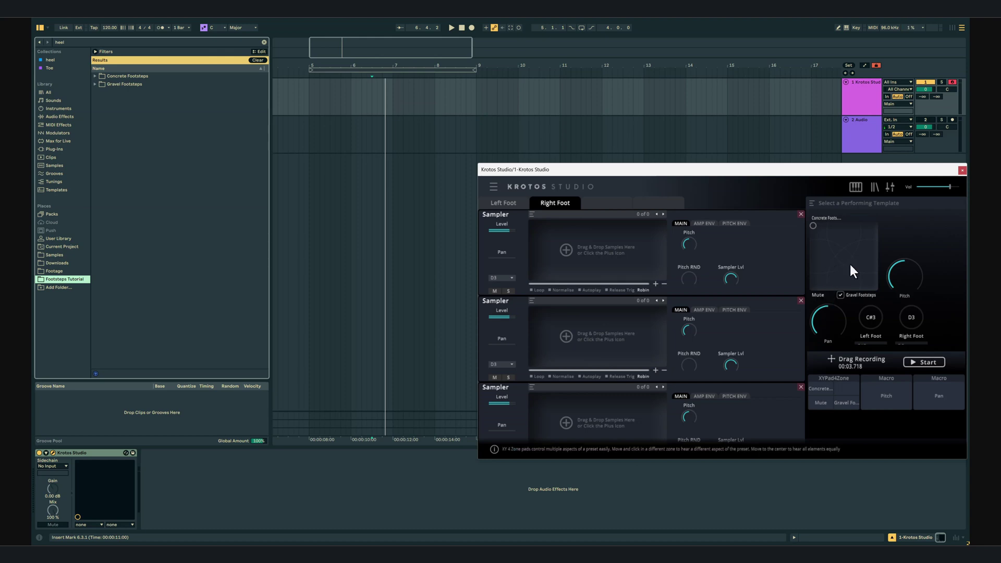
pyautogui.click(840, 295)
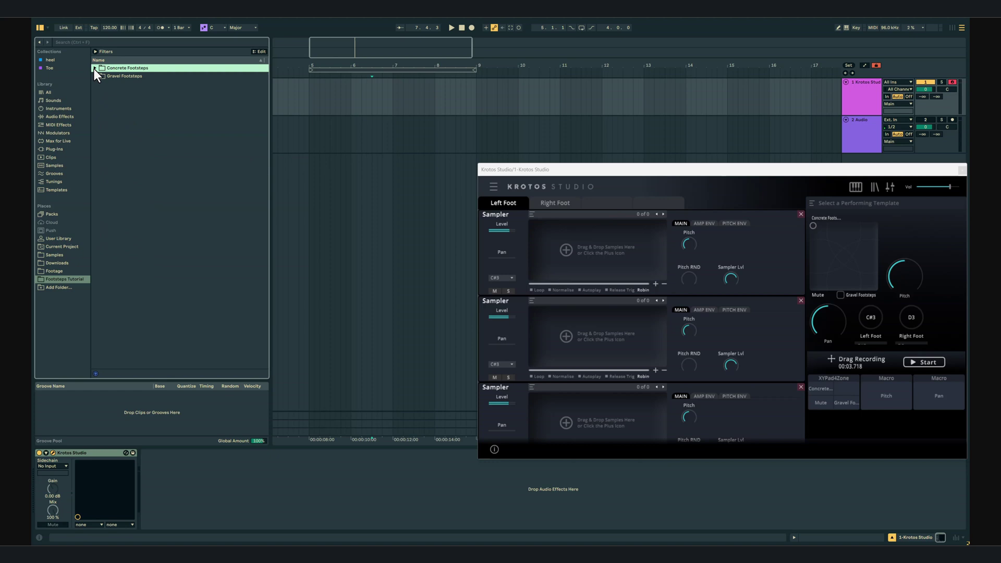
# Load Heel (1) to Heel (22) from the Concrete Footsteps Left Foot folder into the Left Foot tab's first sampler.
pyautogui.click(94, 69)
pyautogui.click(99, 76)
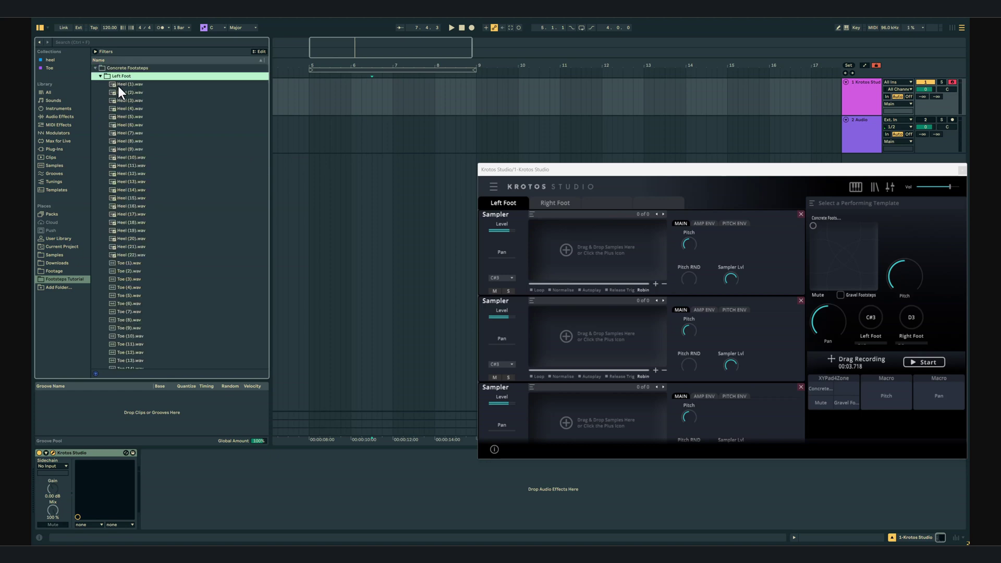
pyautogui.click(118, 86)
pyautogui.keyDown('shift'); pyautogui.click(132, 253); pyautogui.keyUp('shift')
pyautogui.moveTo(132, 252); pyautogui.dragTo(568, 229)
# Load Toe (1) to Toe (22) from the same folder into the Left Foot tab's second sampler.
pyautogui.click(121, 263)
pyautogui.scroll(-4, 132, 274)
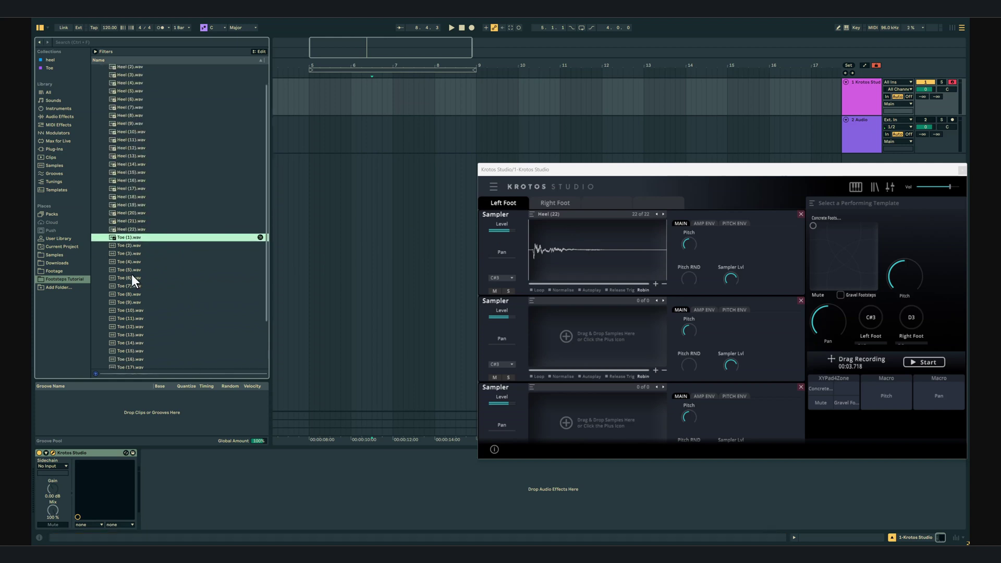
pyautogui.keyDown('shift'); pyautogui.click(126, 349); pyautogui.keyUp('shift')
pyautogui.moveTo(124, 348); pyautogui.dragTo(577, 335)
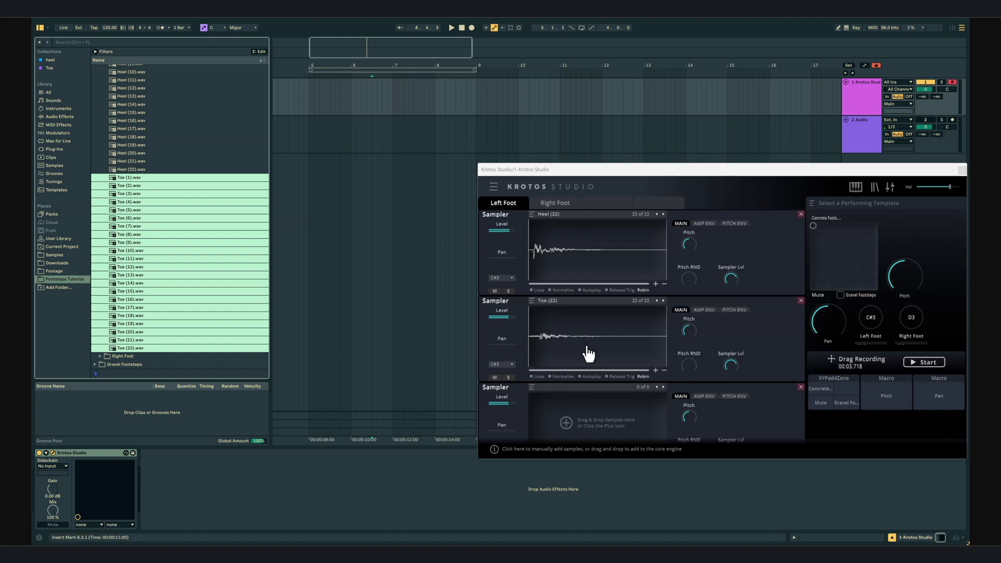
# Enable Release Trig on the Left Foot toe sampler and audition the Left Foot trigger.
pyautogui.click(606, 376)
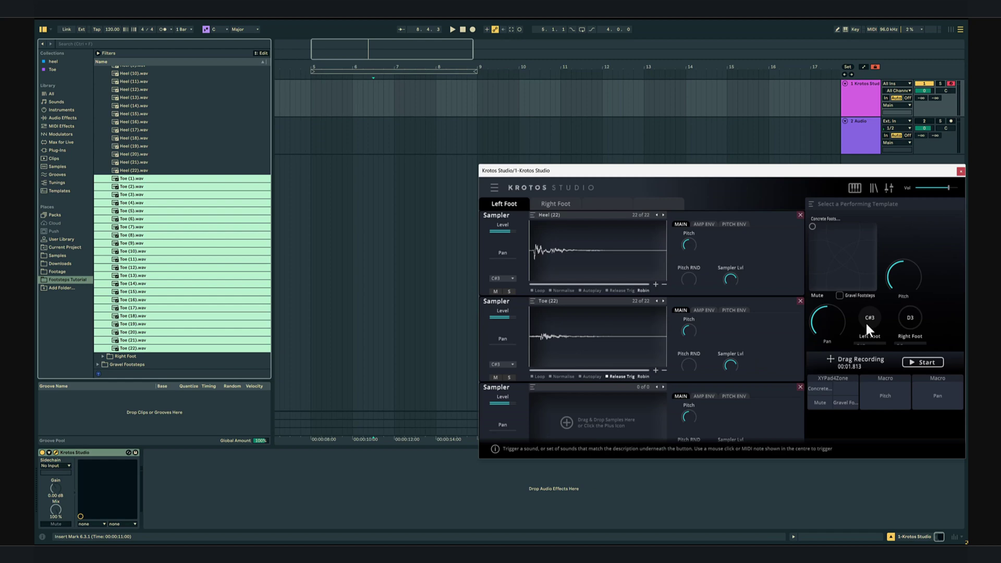
pyautogui.click(866, 324)
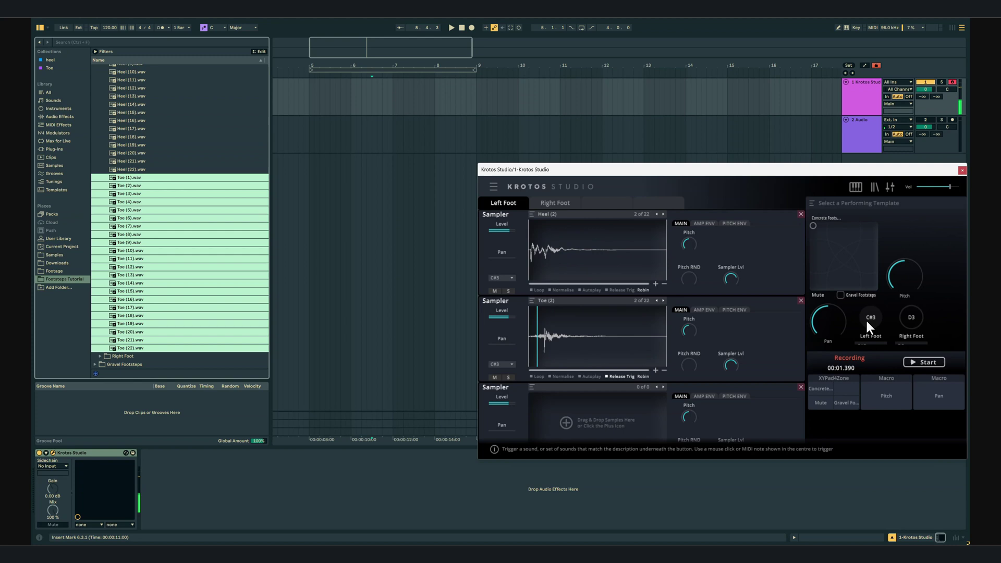
pyautogui.click(867, 319)
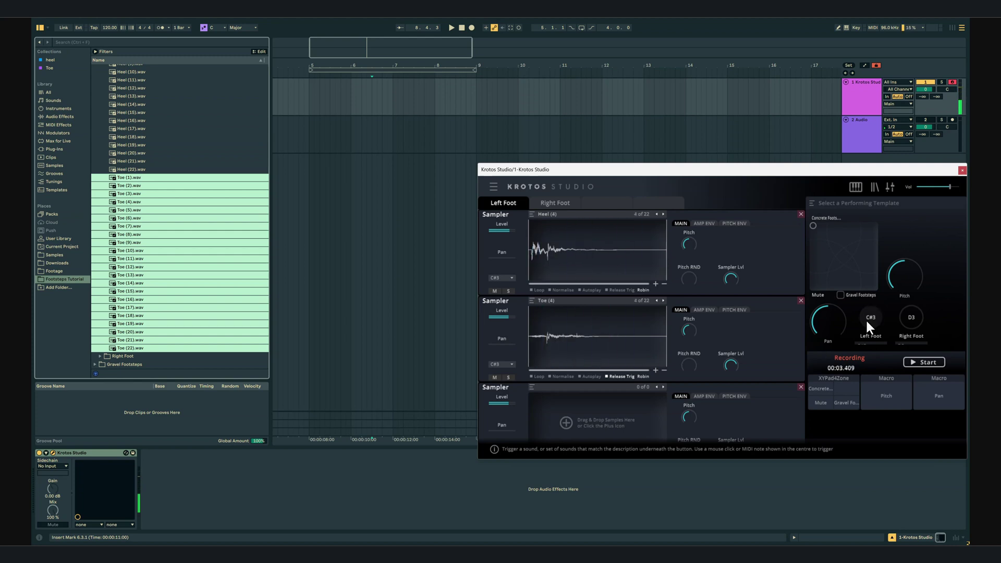
# Load Heel (1) to Heel (21) from the Concrete Footsteps Right Foot folder into the Right Foot tab's first sampler.
pyautogui.click(548, 203)
pyautogui.scroll(3, 114, 99)
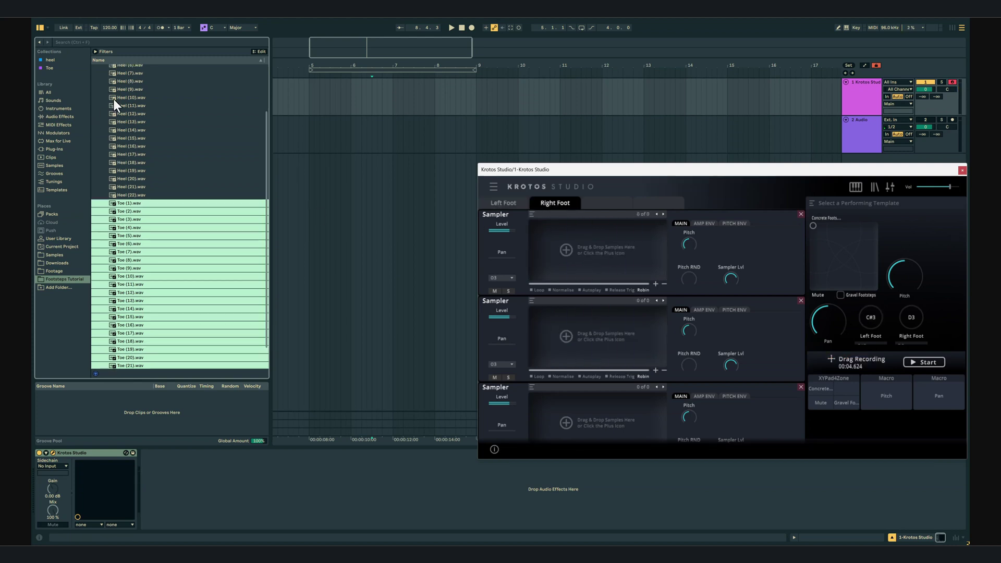
pyautogui.click(99, 76)
pyautogui.click(100, 85)
pyautogui.click(115, 95)
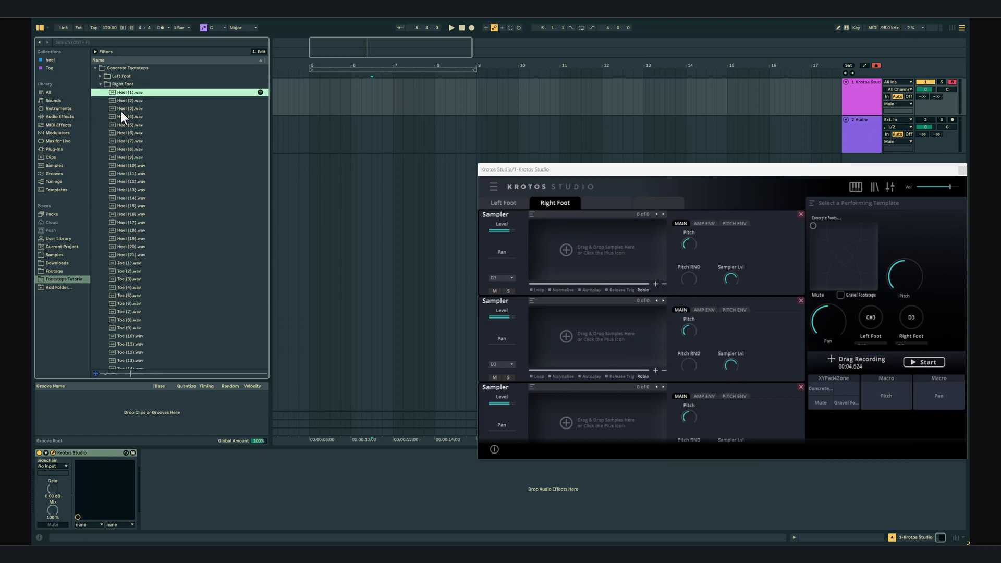
pyautogui.keyDown('shift'); pyautogui.click(134, 255); pyautogui.keyUp('shift')
pyautogui.moveTo(135, 255); pyautogui.dragTo(567, 243)
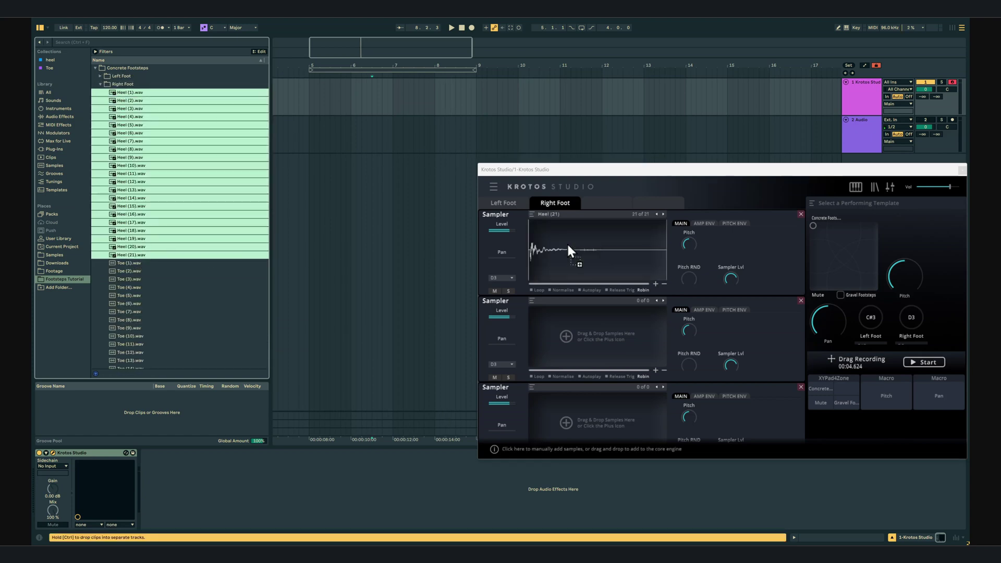
# Load Toe (1) to Toe (20) from the same folder into the Right Foot tab's second sampler.
pyautogui.click(137, 262)
pyautogui.scroll(-3, 133, 314)
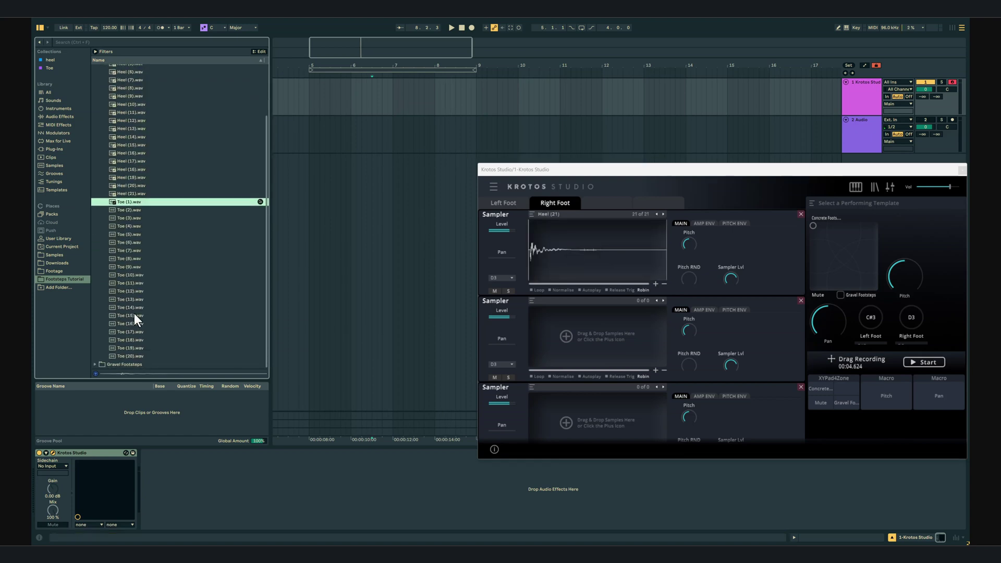
pyautogui.keyDown('shift'); pyautogui.click(134, 356); pyautogui.keyUp('shift')
pyautogui.moveTo(135, 350); pyautogui.dragTo(558, 337)
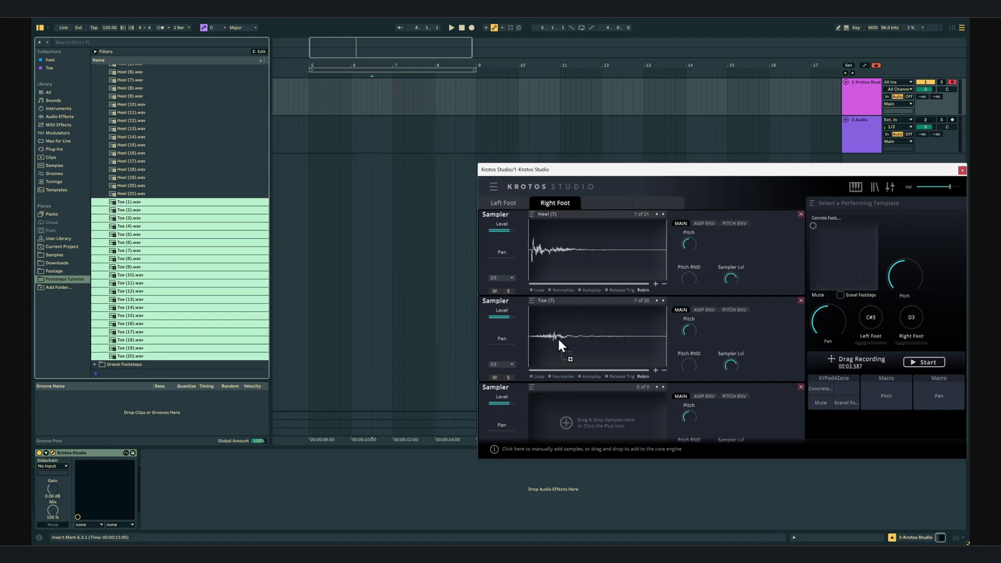
# Enable Release Trig on the Right Foot toe sampler and audition the right and left foot triggers alternately.
pyautogui.click(607, 376)
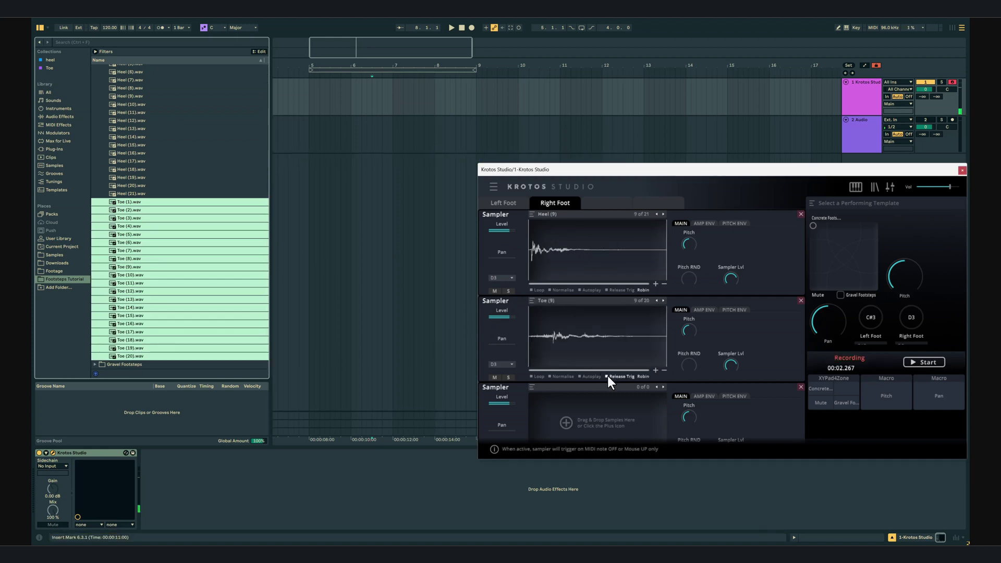
pyautogui.click(906, 318)
pyautogui.click(867, 320)
pyautogui.click(909, 318)
pyautogui.click(881, 324)
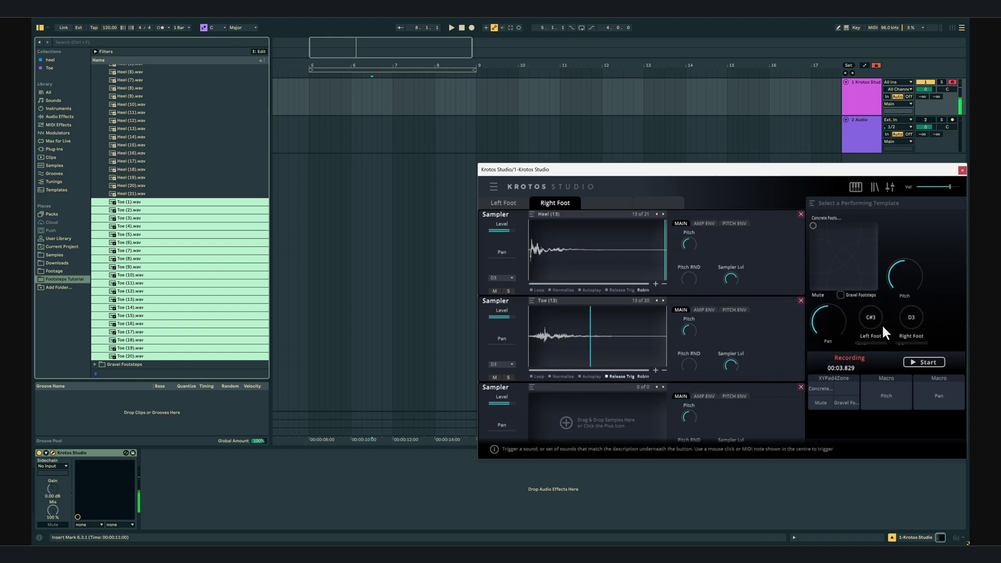
pyautogui.click(910, 318)
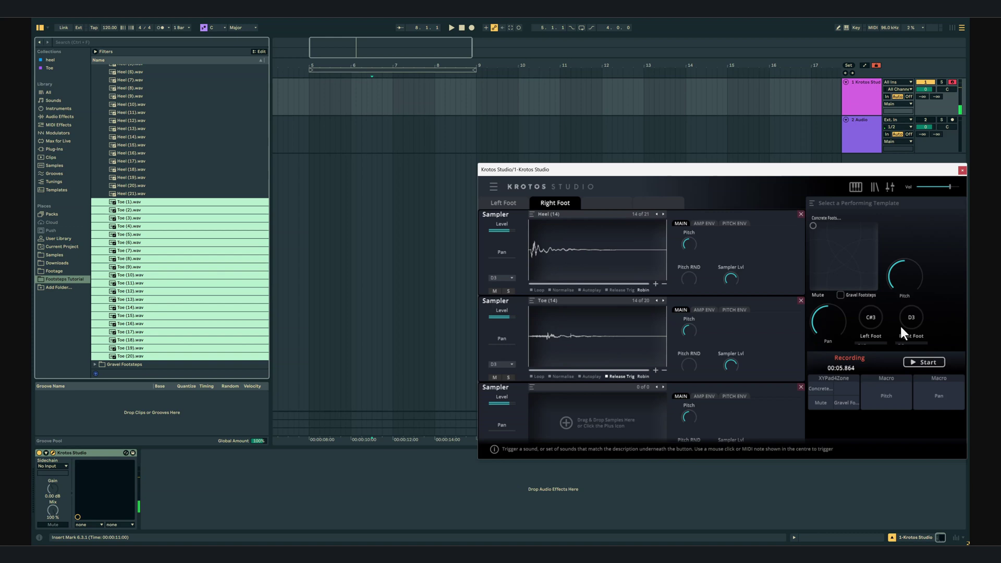
# Pan the two Left Foot samplers to about 10 L and the two Right Foot samplers slightly right, auditioning both triggers.
pyautogui.click(504, 203)
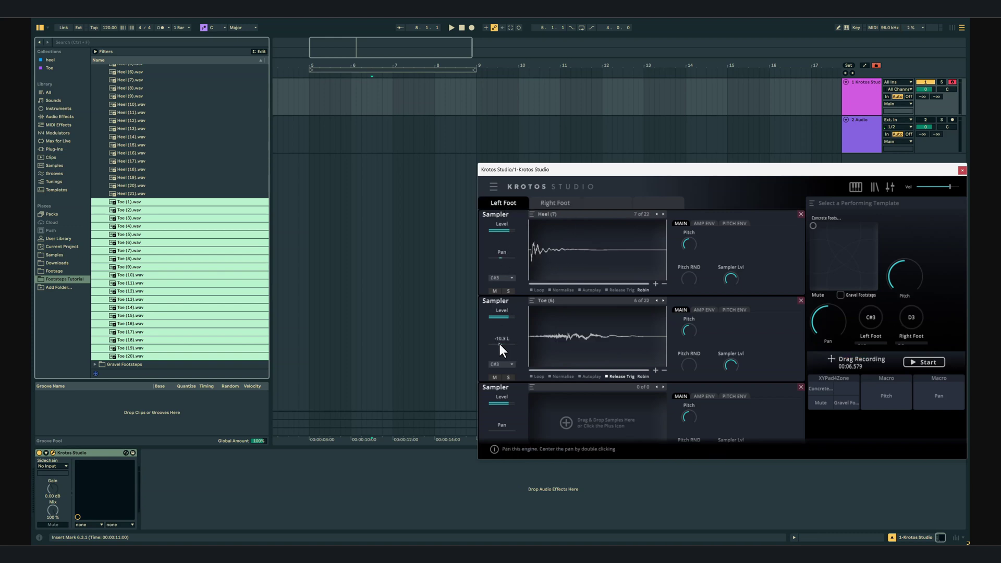
pyautogui.click(551, 205)
pyautogui.moveTo(501, 256)
pyautogui.moveTo(501, 348)
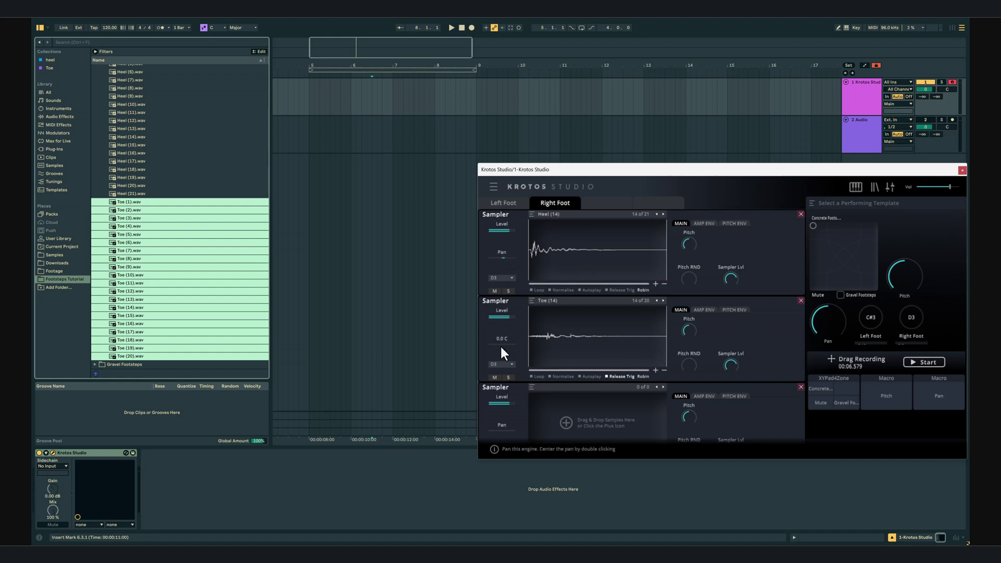
pyautogui.click(872, 317)
pyautogui.click(914, 315)
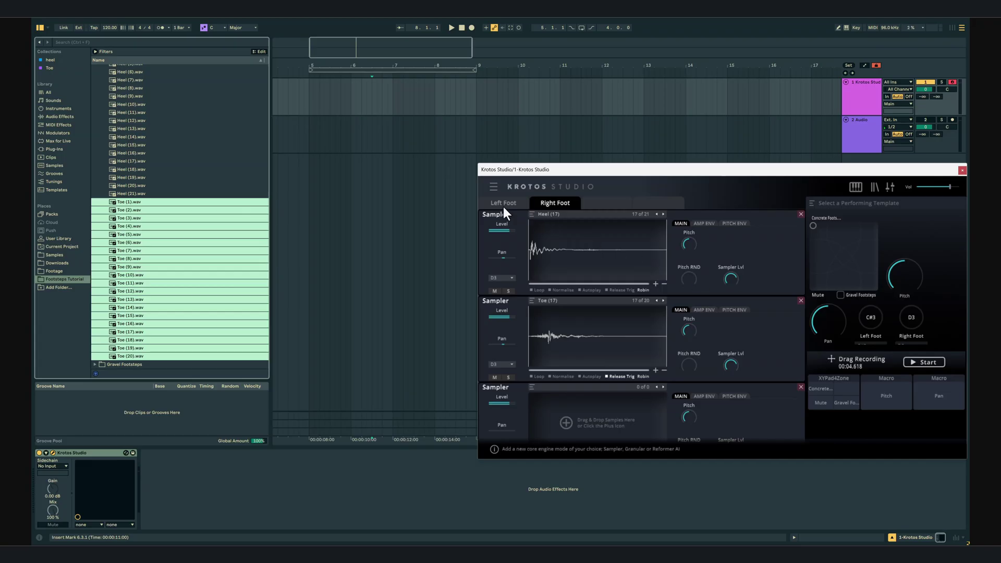
# Assign the Sampler Lvl of the heel and toe samplers on both foot tabs to the XY pad's Concrete Footsteps zone.
pyautogui.click(493, 206)
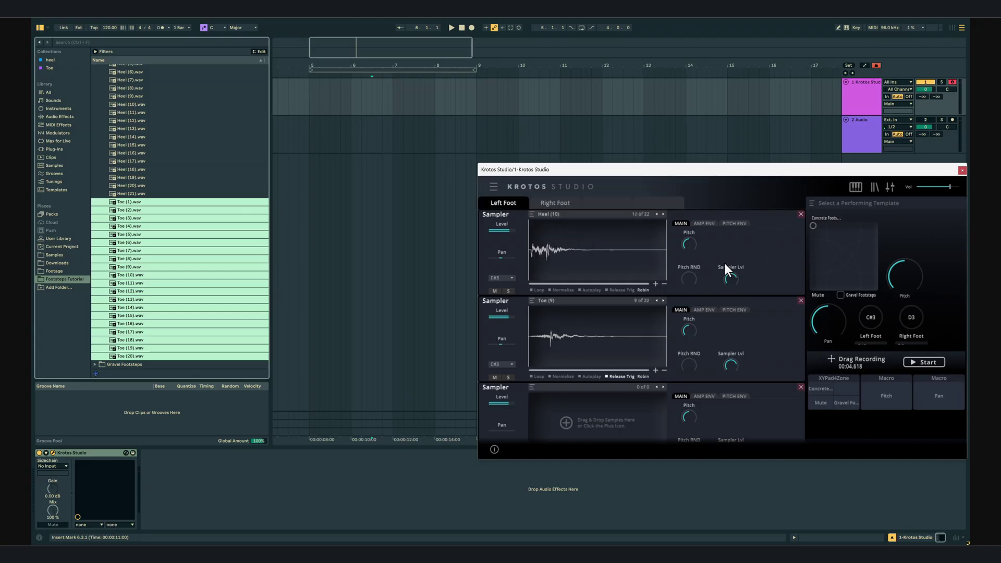
pyautogui.moveTo(724, 265); pyautogui.dragTo(824, 389)
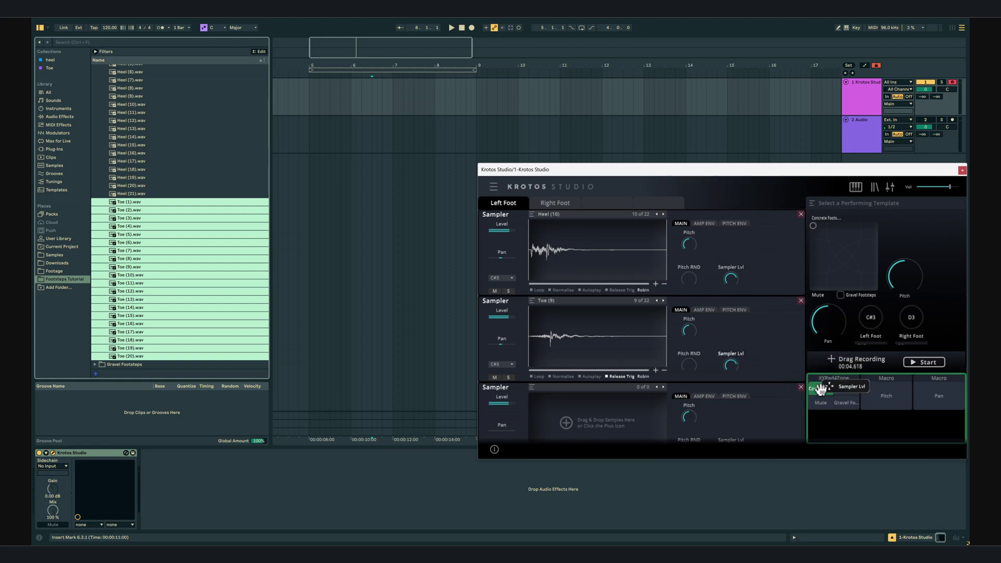
pyautogui.click(555, 203)
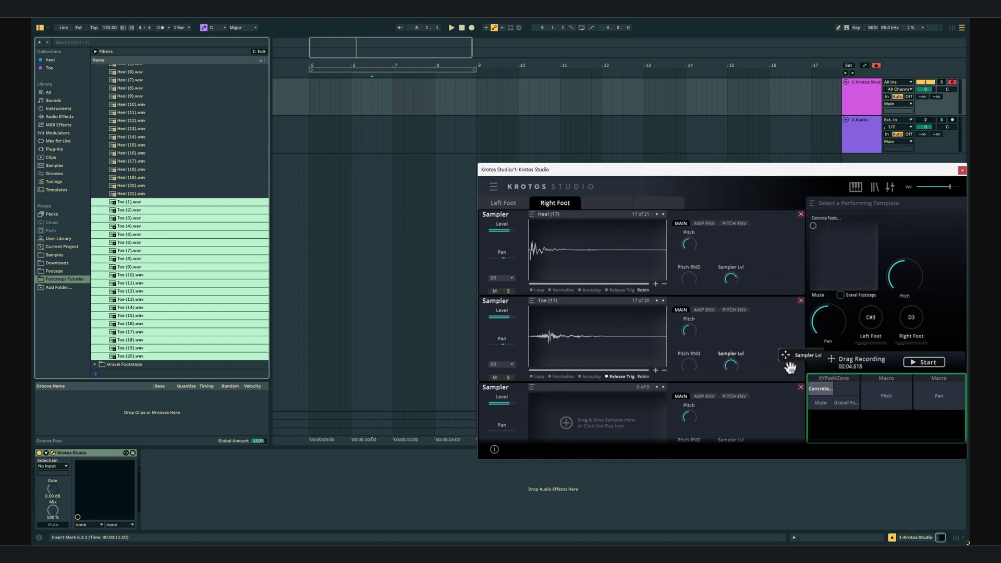
# Set the modulation depth of all four sampler levels in the Concrete Footsteps zone to 1.00.
pyautogui.click(817, 388)
pyautogui.moveTo(930, 391)
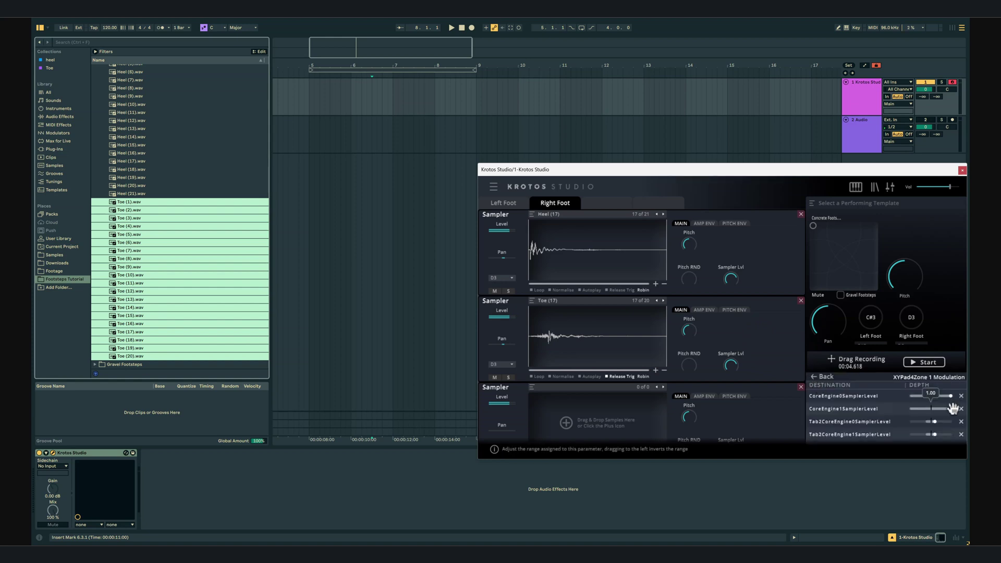
pyautogui.moveTo(947, 419); pyautogui.dragTo(948, 435)
# Audition the Left Foot trigger with the XY pad at its Concrete Footsteps corner.
pyautogui.click(869, 317)
pyautogui.click(869, 317)
pyautogui.click(868, 318)
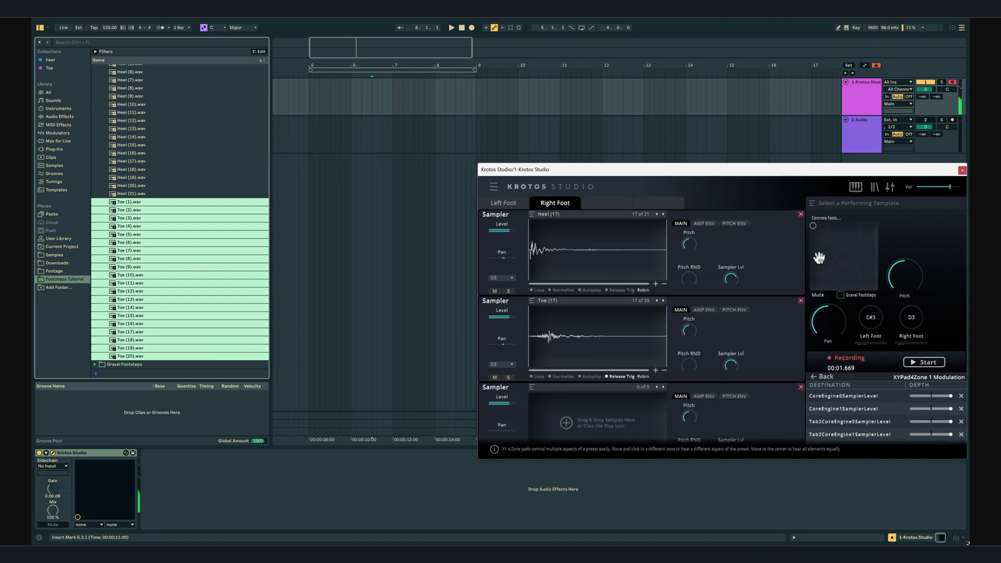
# Audition the Left Foot trigger with the XY pad moved from its Concrete Footsteps corner to its Mute corner.
pyautogui.click(811, 250)
pyautogui.click(868, 316)
pyautogui.click(868, 316)
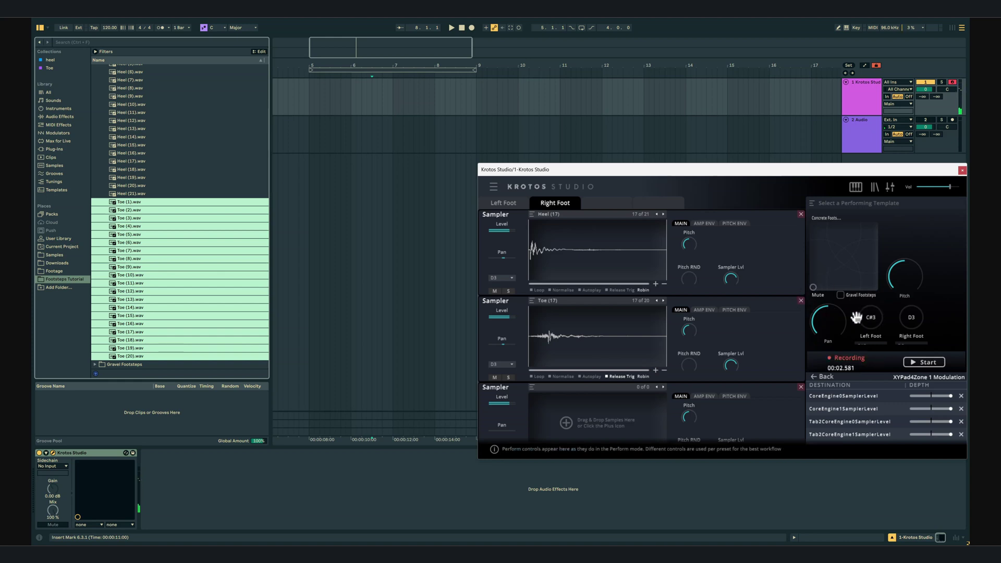
pyautogui.click(867, 318)
# Load Heel (1) to Heel (22) from the Gravel Footsteps Left Foot folder into the third Left Foot sampler.
pyautogui.click(516, 203)
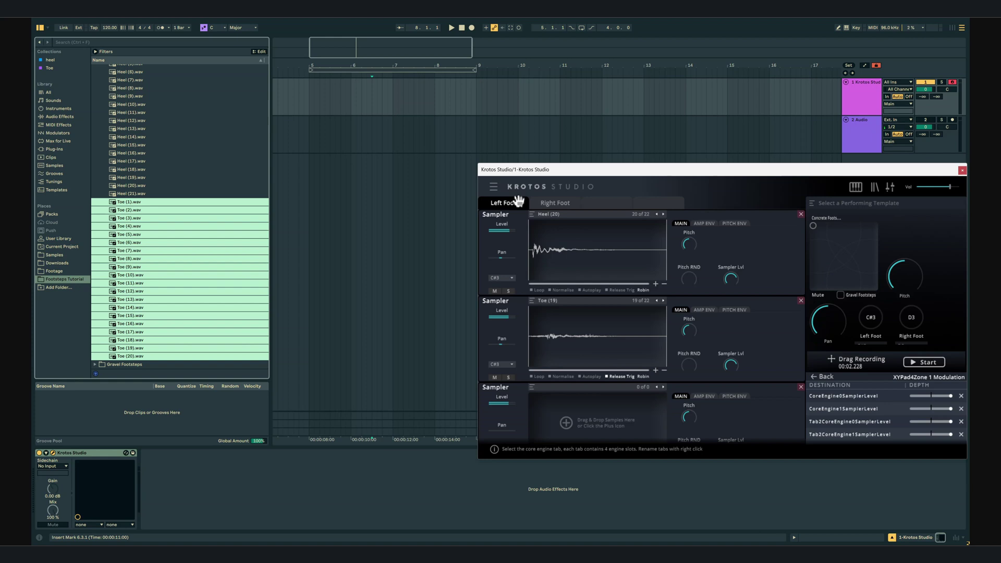
pyautogui.scroll(-3, 785, 262)
pyautogui.scroll(4, 147, 133)
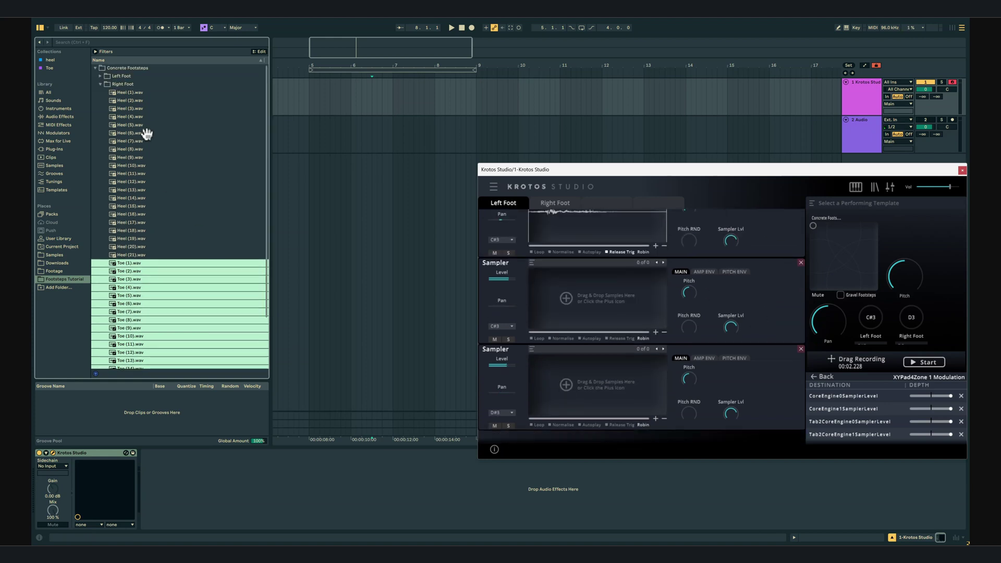
pyautogui.click(100, 84)
pyautogui.click(95, 68)
pyautogui.click(95, 76)
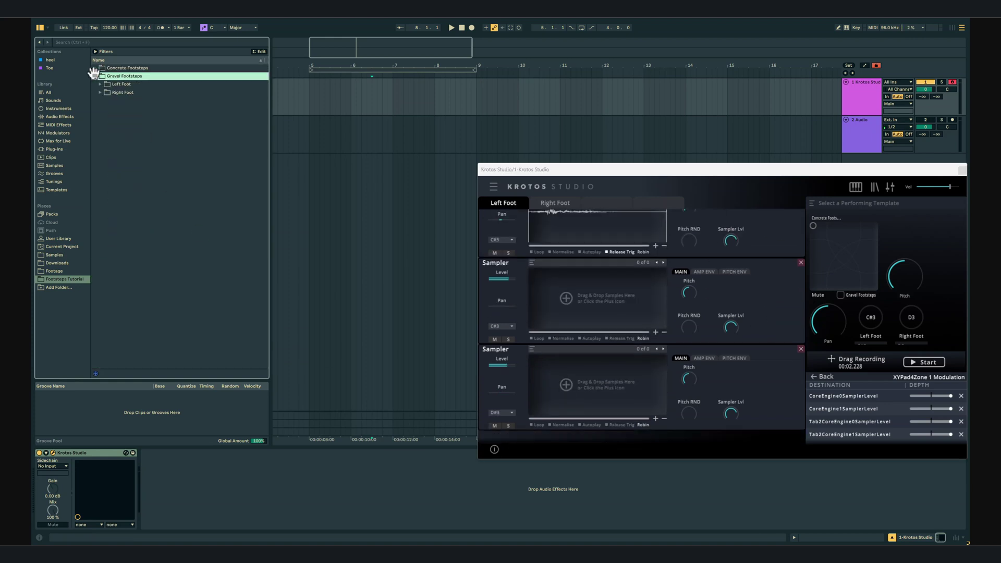
pyautogui.click(100, 84)
pyautogui.keyDown('shift'); pyautogui.click(130, 263); pyautogui.keyUp('shift')
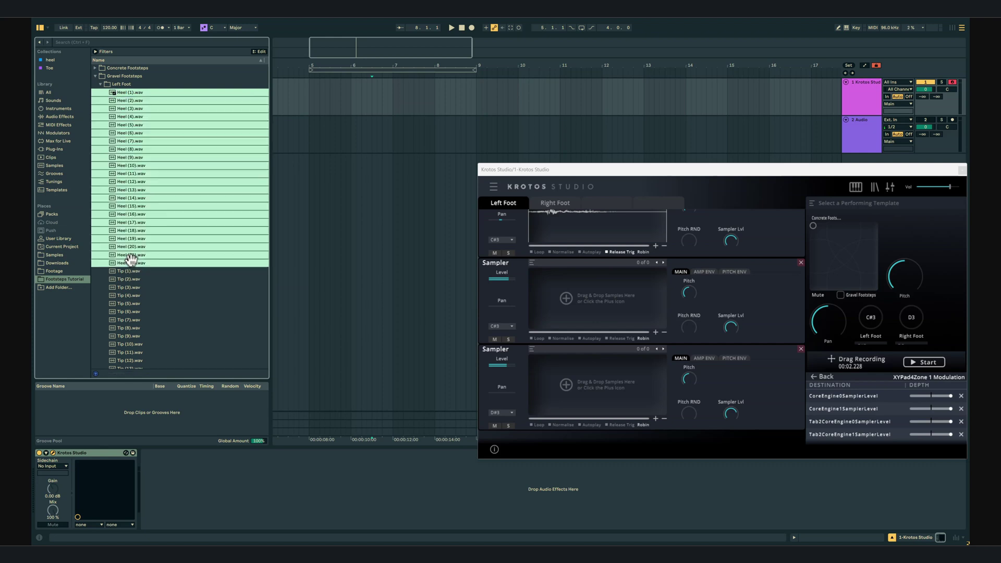
pyautogui.moveTo(524, 280); pyautogui.dragTo(573, 292)
# Load Tip (1) to Tip (22) from the Gravel Footsteps Left Foot folder into the fourth Left Foot sampler.
pyautogui.click(130, 271)
pyautogui.scroll(-4, 157, 334)
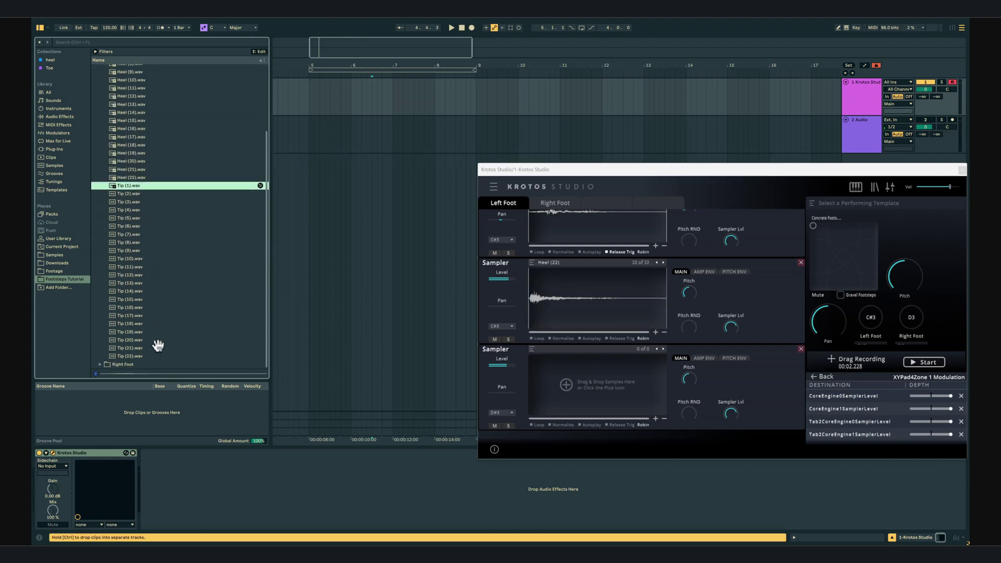
pyautogui.keyDown('shift'); pyautogui.click(131, 356); pyautogui.keyUp('shift')
pyautogui.moveTo(131, 357); pyautogui.dragTo(603, 379)
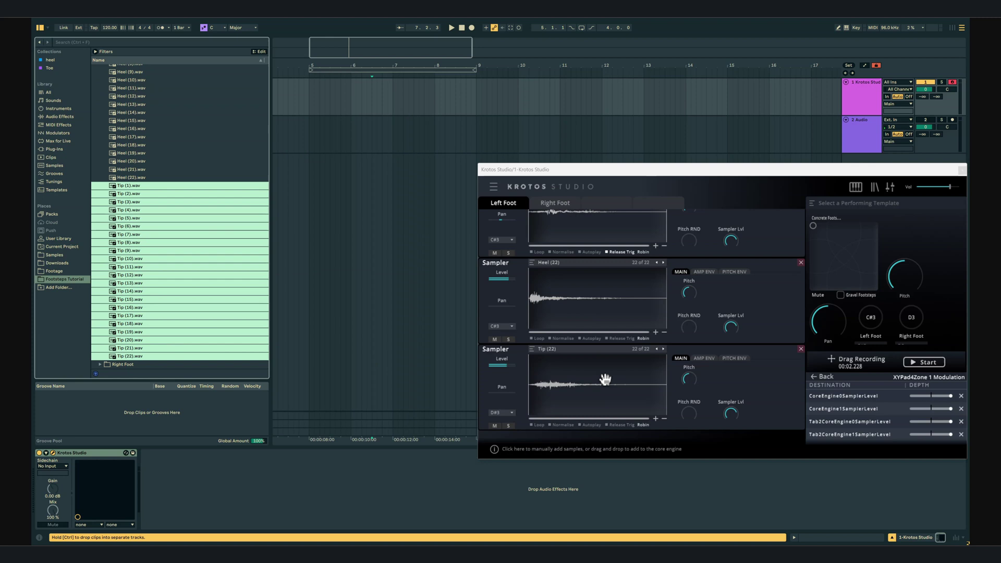
# Assign the Sampler Lvl of the Left Foot gravel heel and tip samplers to the XY pad's Gravel Footsteps zone.
pyautogui.click(812, 377)
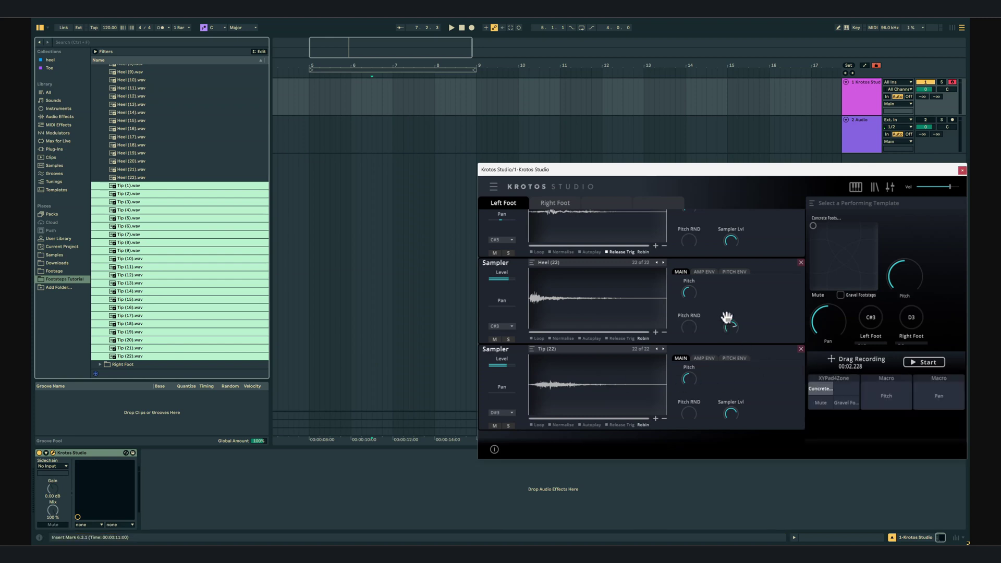
pyautogui.moveTo(732, 315); pyautogui.dragTo(840, 403)
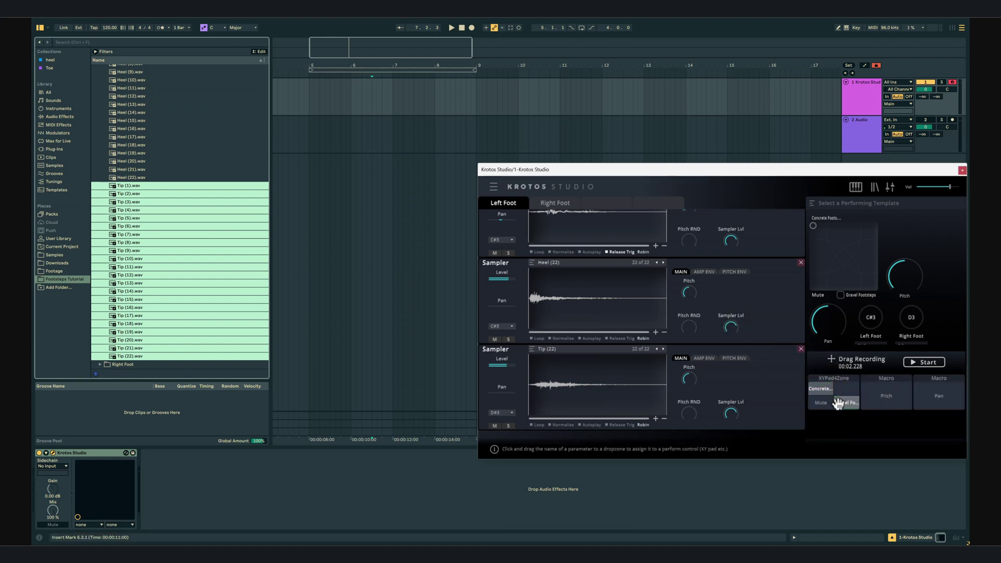
pyautogui.press('space')
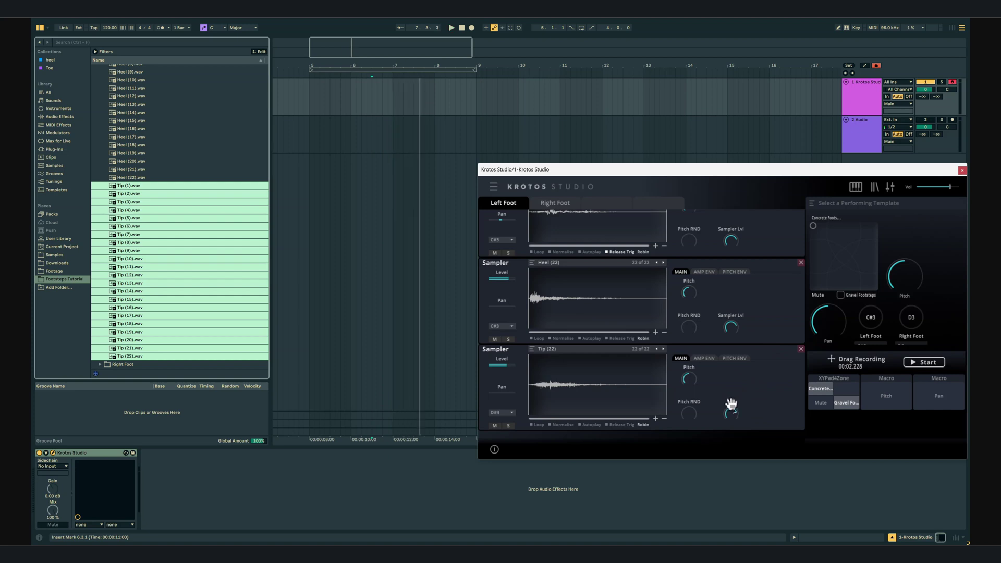
pyautogui.press('space')
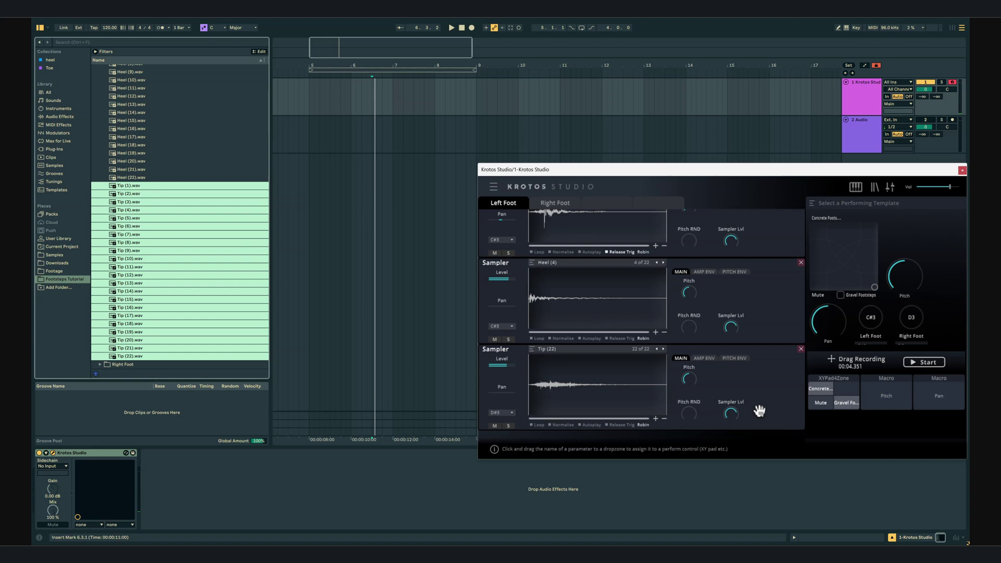
# Enable Release Trig on the Left Foot gravel tip sampler and set both Gravel Footsteps zone modulation depths to maximum.
pyautogui.click(620, 424)
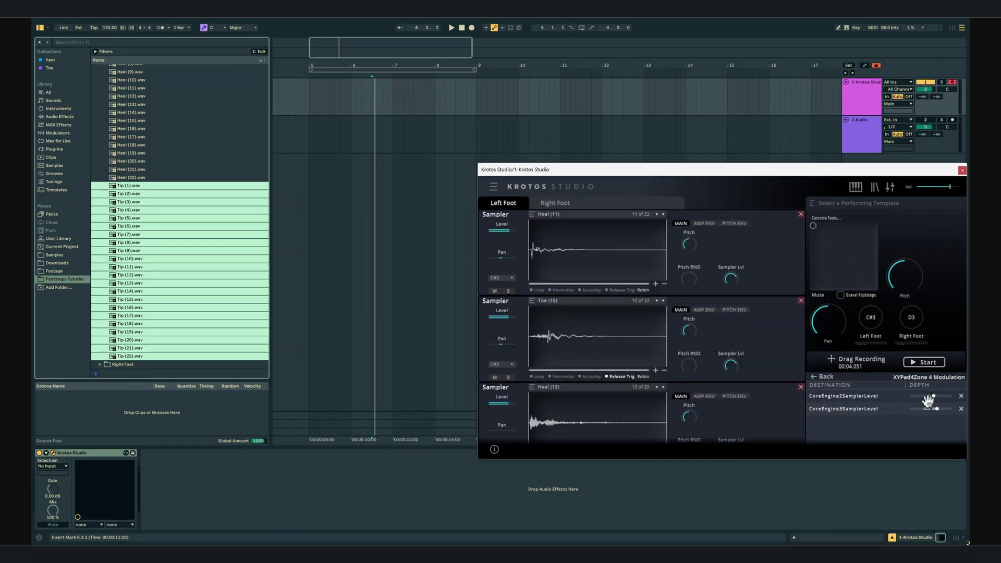
pyautogui.moveTo(944, 408); pyautogui.dragTo(937, 408)
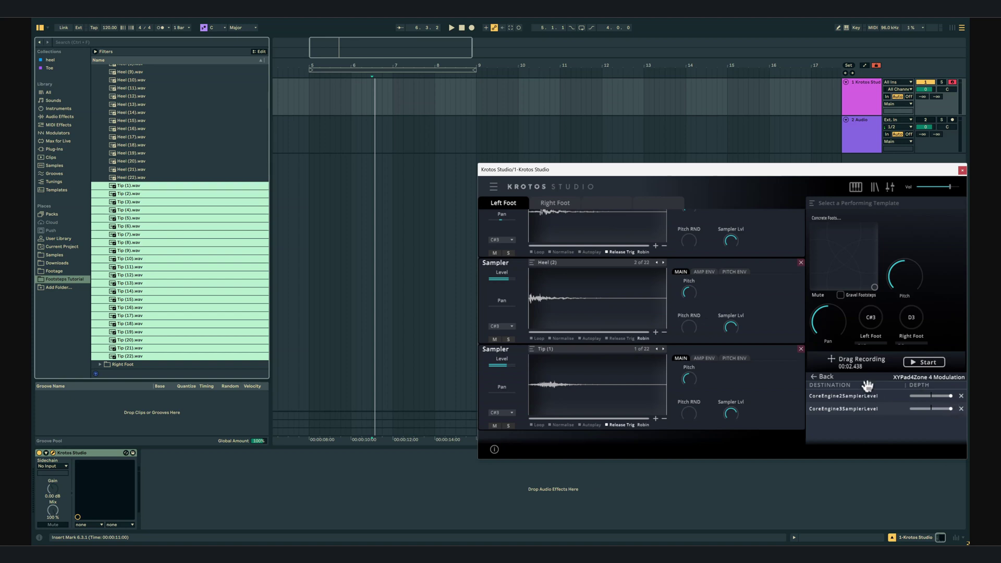
pyautogui.click(813, 376)
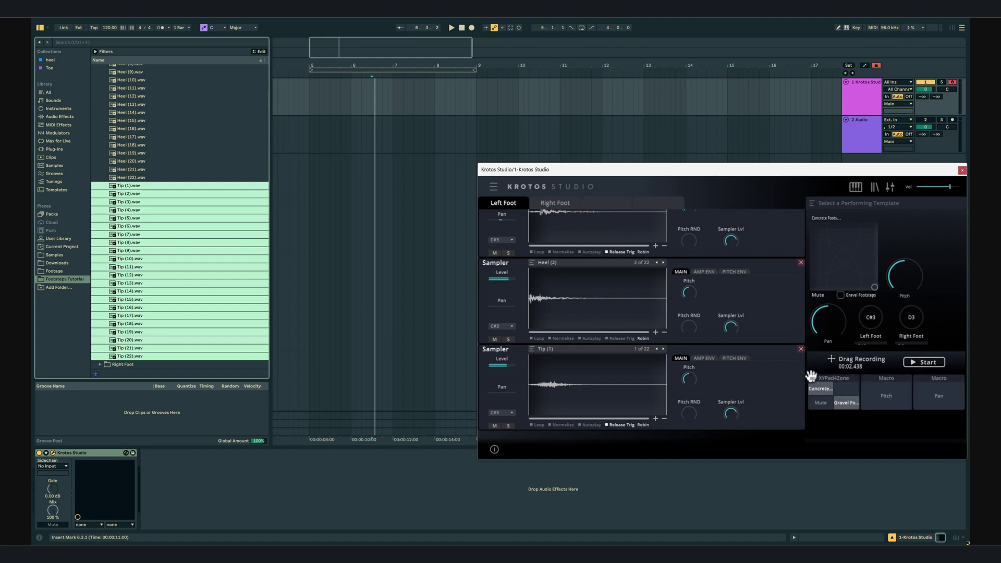
# Audition the Left Foot trigger with the XY pad at its Gravel Footsteps corner.
pyautogui.click(871, 317)
pyautogui.click(870, 318)
pyautogui.click(870, 317)
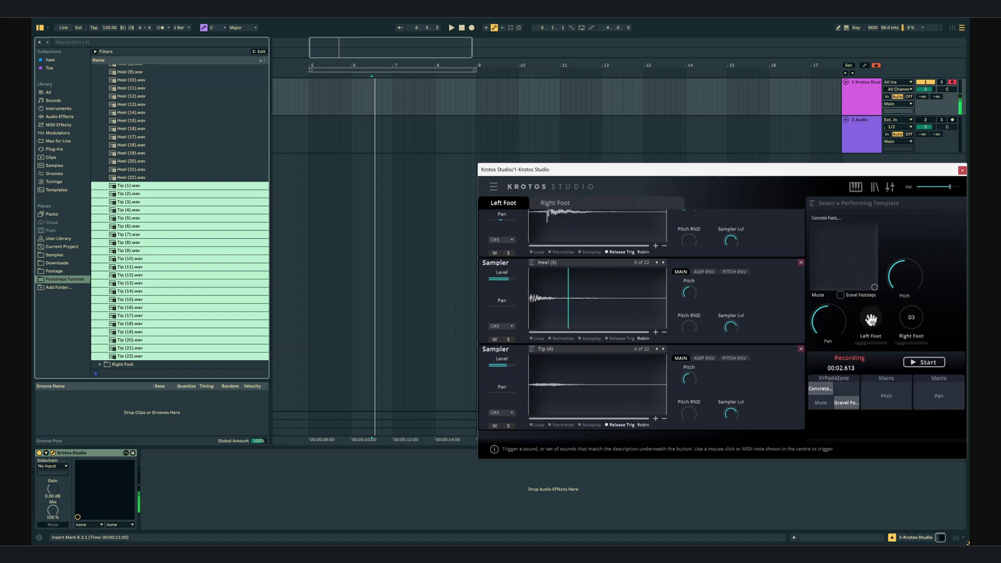
pyautogui.click(870, 317)
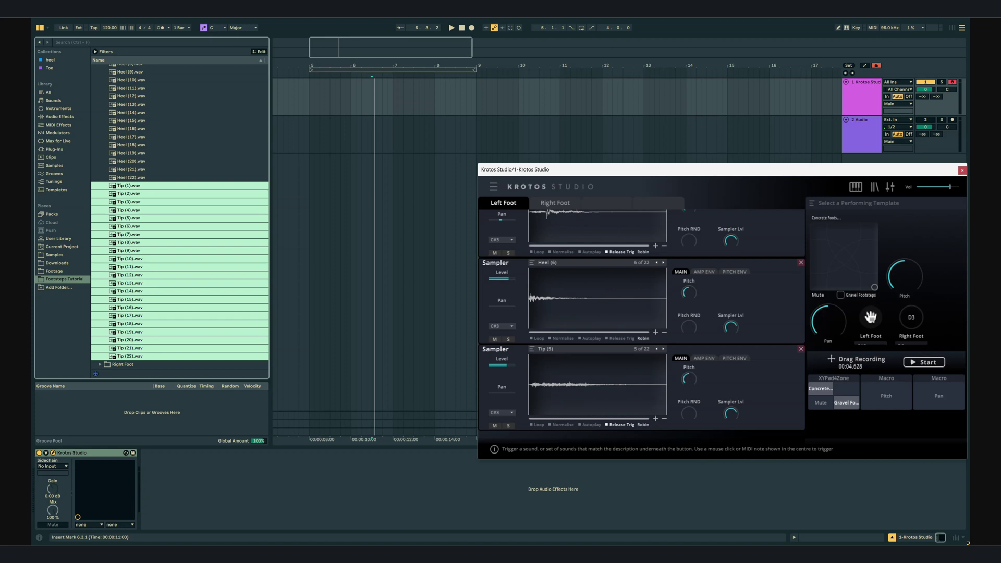
# Load Heel (1) to Heel (25) from the Gravel Footsteps Right Foot folder into the third Right Foot sampler.
pyautogui.click(564, 203)
pyautogui.scroll(3, 147, 195)
pyautogui.scroll(-3, 146, 196)
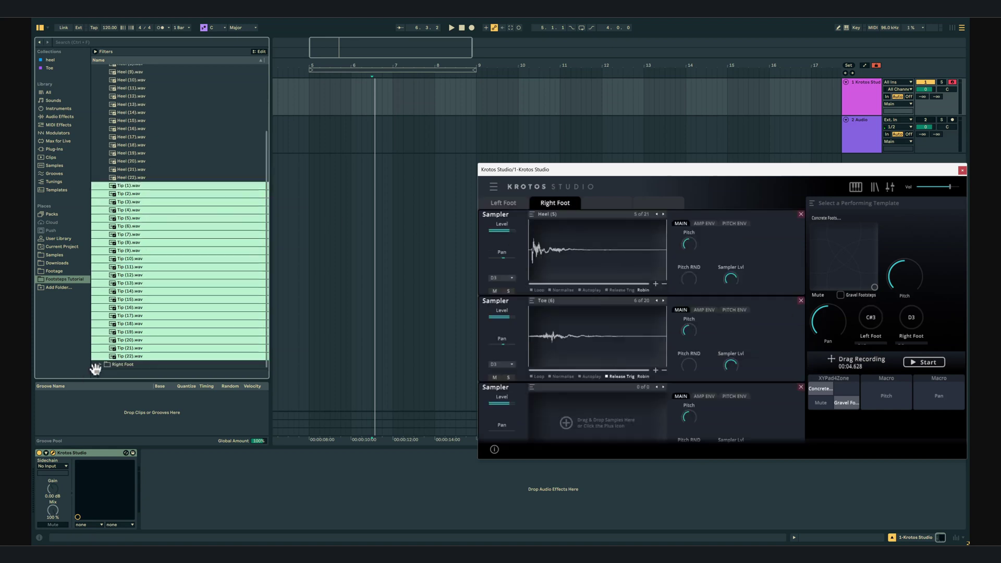
pyautogui.click(100, 364)
pyautogui.click(122, 101)
pyautogui.keyDown('shift'); pyautogui.click(131, 291); pyautogui.keyUp('shift')
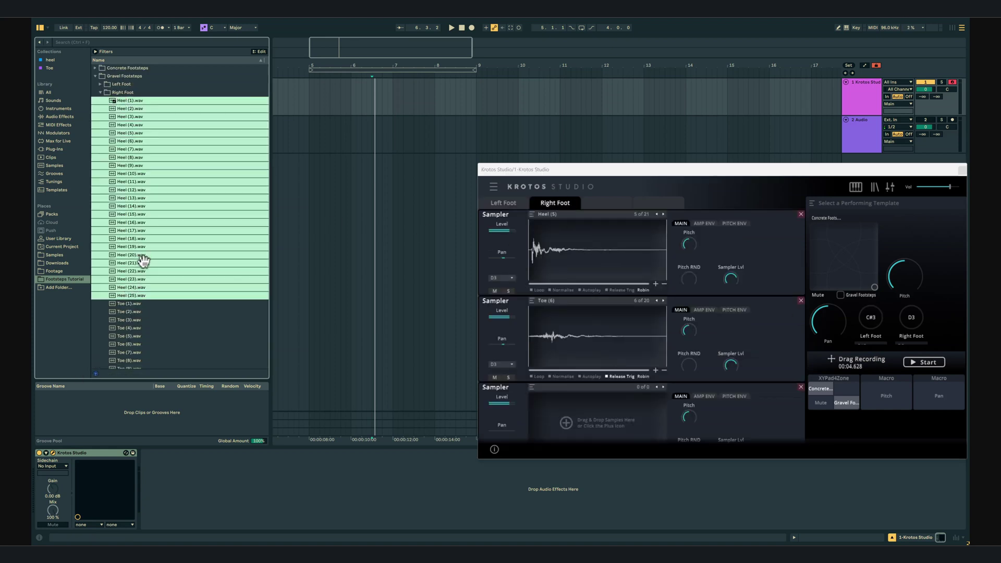
pyautogui.moveTo(144, 263); pyautogui.dragTo(579, 412)
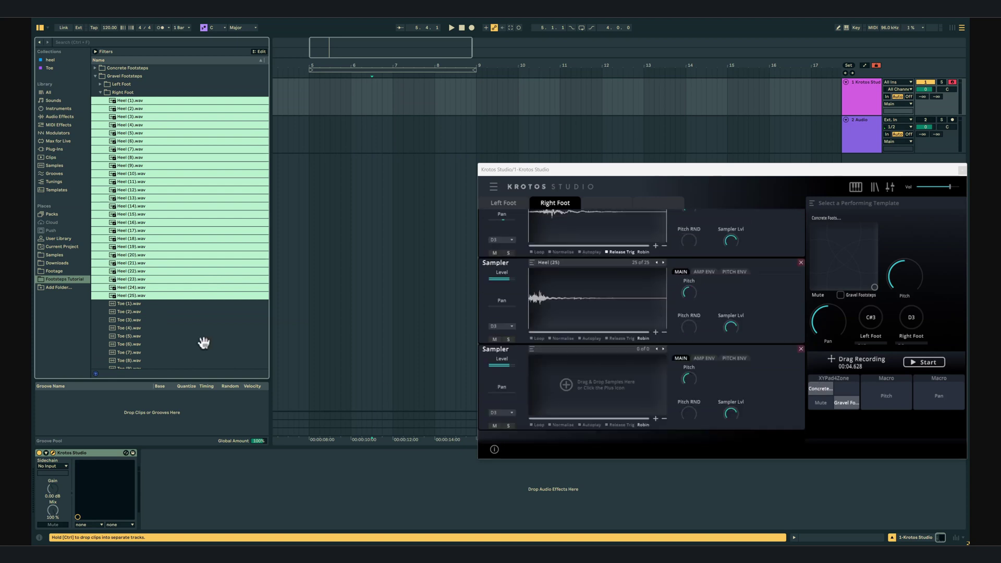
# Load Toe (1) to Toe (25) from the gravel Right Foot folder into the fourth Right Foot sampler and enable its Release Trig.
pyautogui.click(159, 305)
pyautogui.scroll(-5, 171, 332)
pyautogui.keyDown('shift'); pyautogui.click(138, 360); pyautogui.keyUp('shift')
pyautogui.moveTo(138, 361); pyautogui.dragTo(585, 364)
pyautogui.click(608, 424)
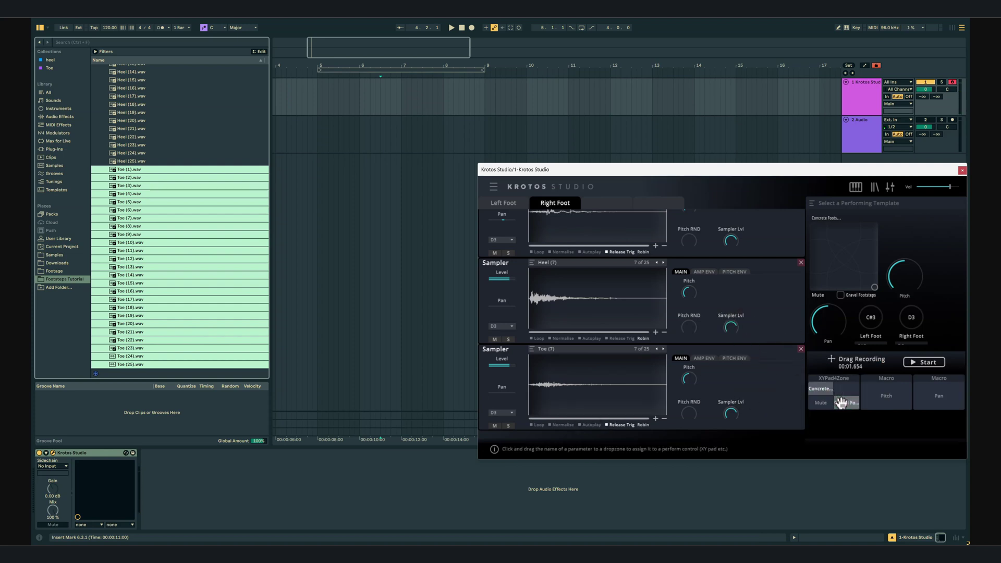
# Assign both Right Foot gravel sampler levels to the XY pad's Gravel Footsteps zone and set their modulation depths to maximum.
pyautogui.click(856, 405)
pyautogui.moveTo(936, 422); pyautogui.dragTo(952, 434)
pyautogui.click(820, 377)
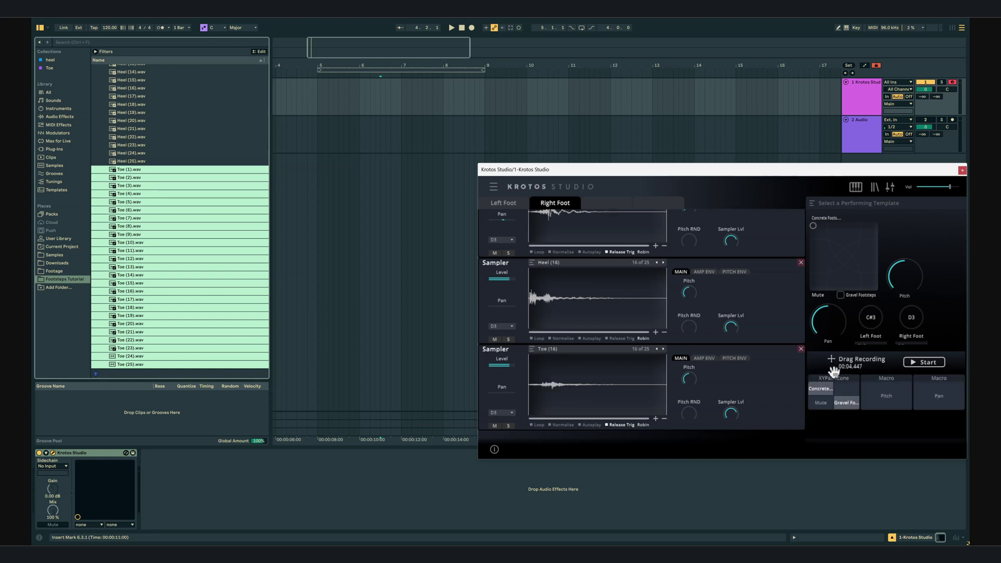
# Audition the Left Foot and Right Foot triggers with the XY pad at its Concrete Footsteps corner.
pyautogui.click(870, 319)
pyautogui.click(870, 319)
pyautogui.click(908, 318)
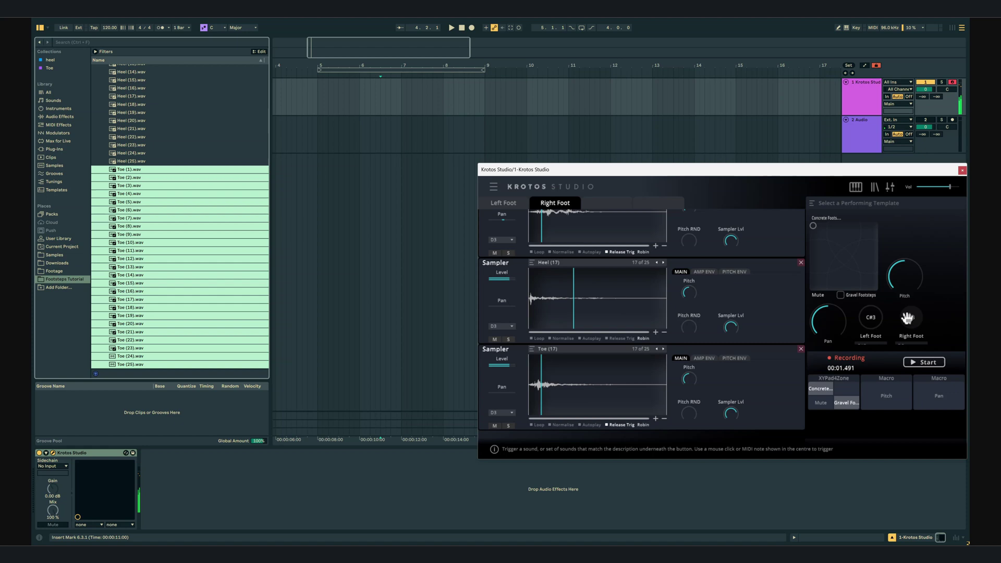
pyautogui.click(907, 318)
pyautogui.click(912, 318)
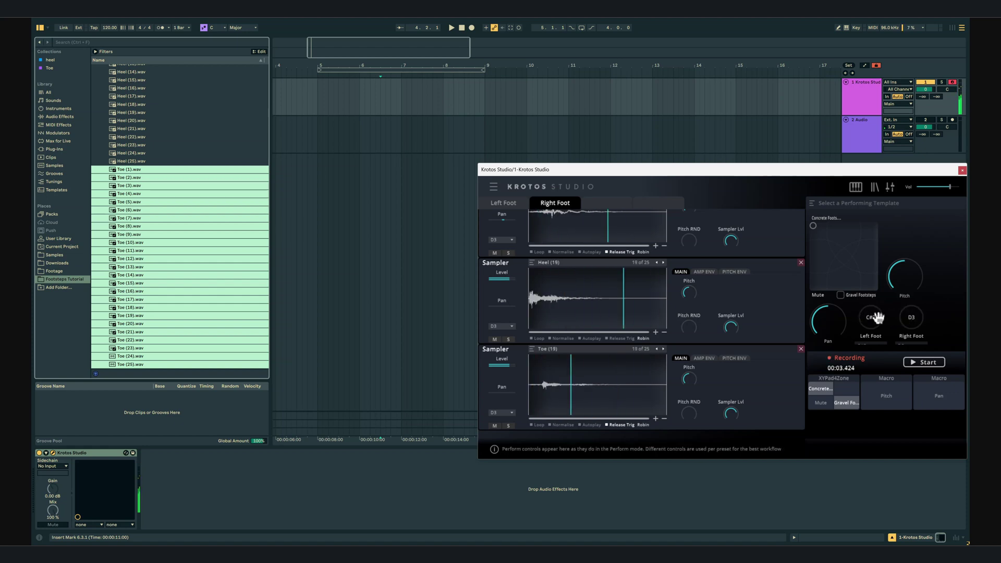
pyautogui.click(913, 318)
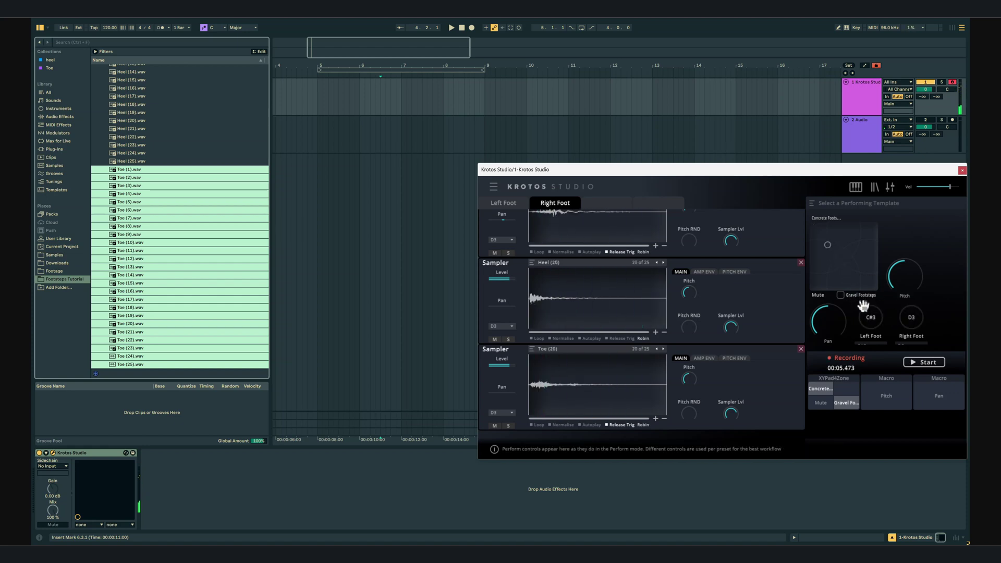
# Audition alternating left and right footsteps while moving the XY pad through its centre to the Gravel Footsteps corner.
pyautogui.click(914, 316)
pyautogui.click(845, 259)
pyautogui.click(871, 316)
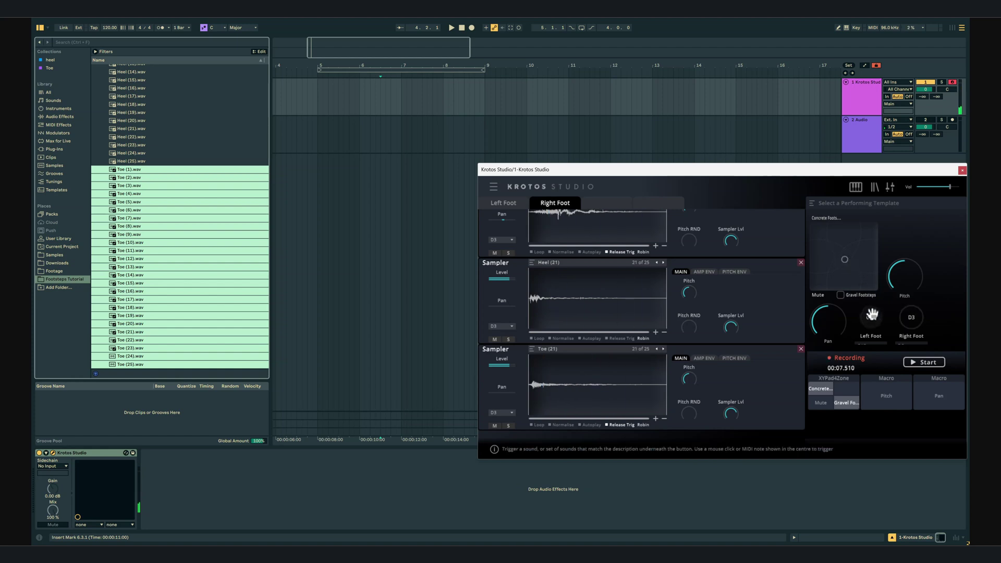
pyautogui.click(913, 317)
pyautogui.click(871, 317)
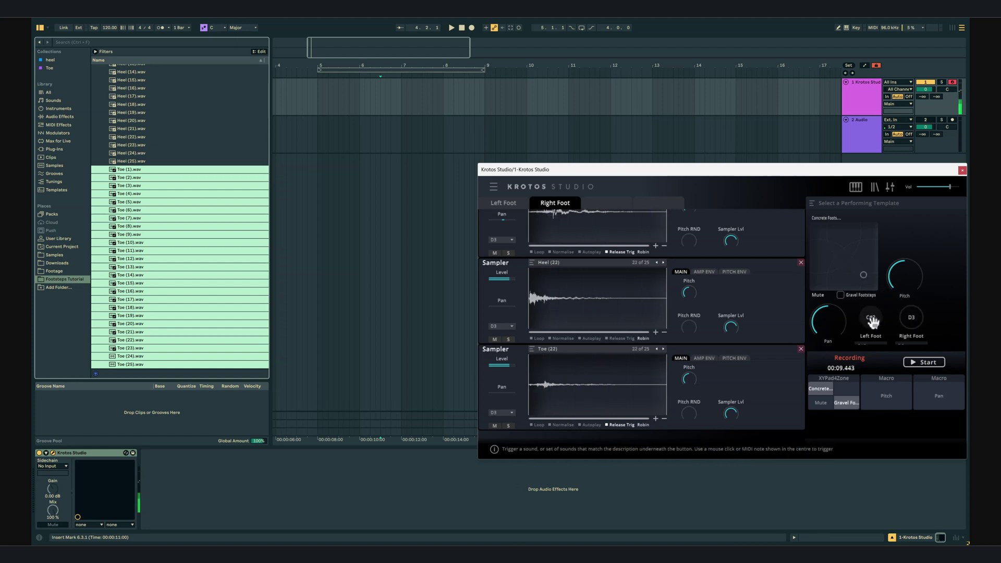
pyautogui.click(912, 319)
pyautogui.click(869, 285)
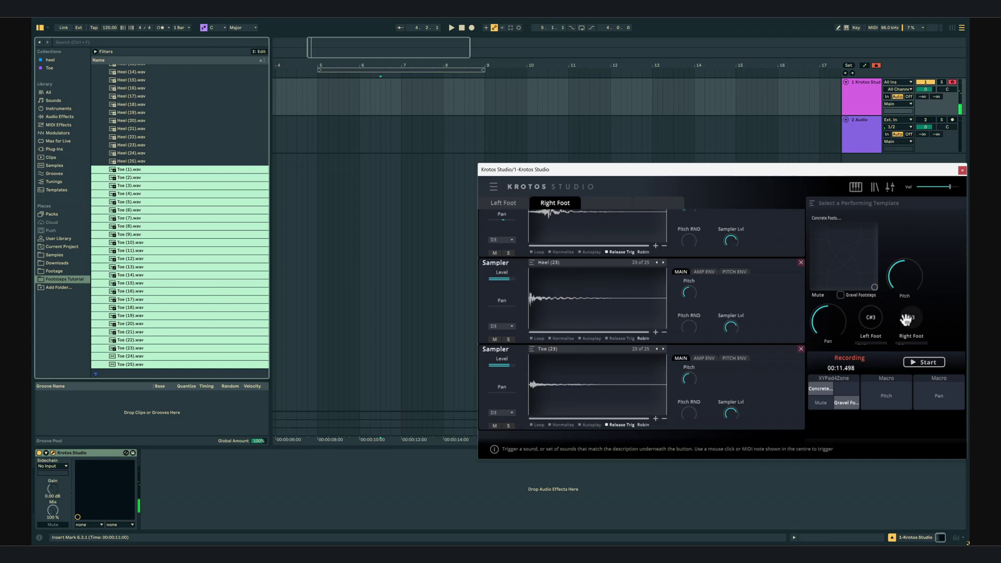